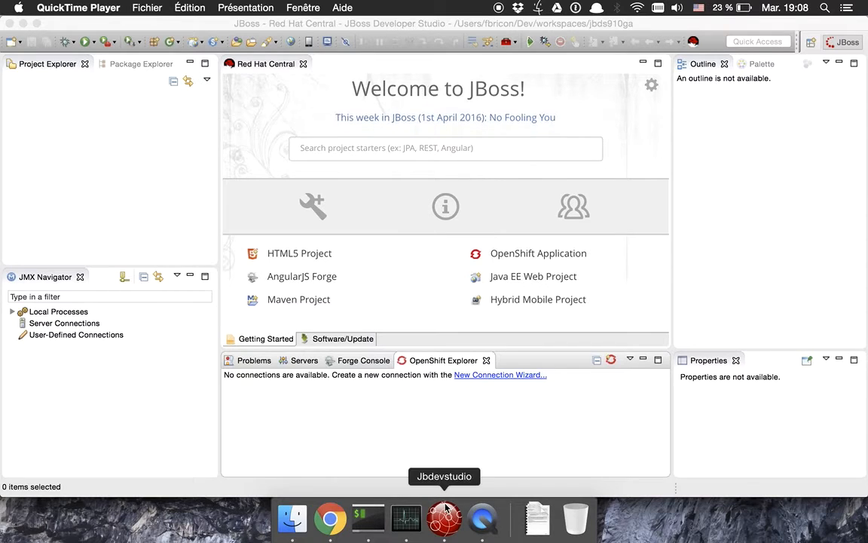
Switch from JBoss Developer Studio to Chrome showing developers.redhat.com.
{"action": "left_click", "coordinate": [330, 517]}
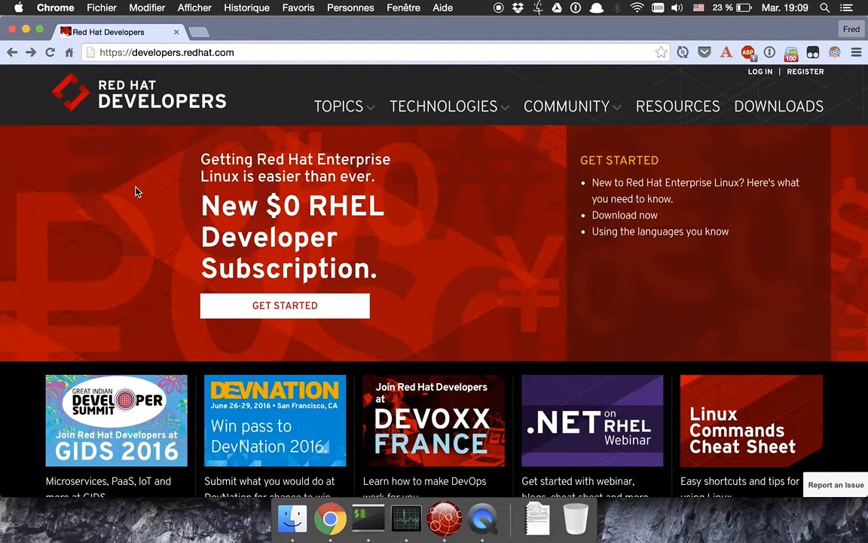
Open Red Hat Container Development Kit from the Technologies menu and scroll through its overview.
{"action": "left_click", "coordinate": [443, 107]}
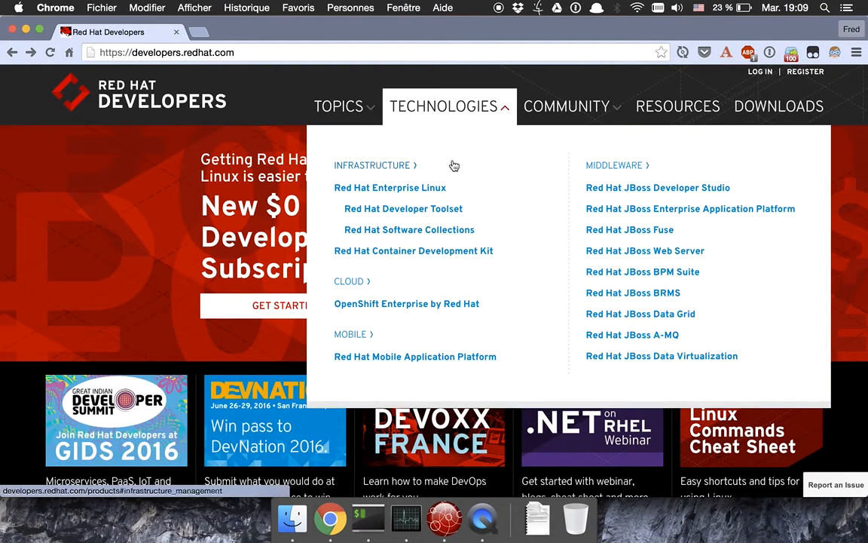
{"action": "left_click", "coordinate": [467, 253]}
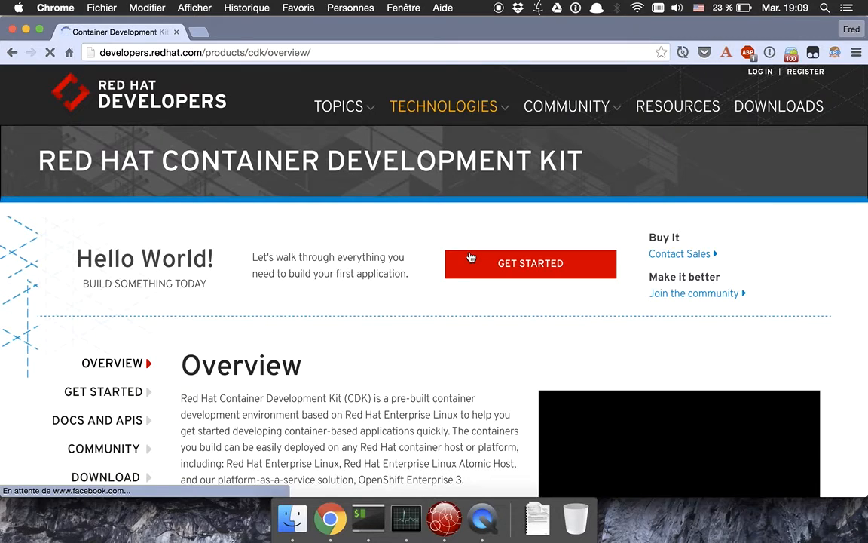
{"action": "scroll", "coordinate": [425, 382], "scroll_direction": "down", "scroll_amount": 2}
{"action": "scroll", "coordinate": [425, 382], "scroll_direction": "down", "scroll_amount": 1}
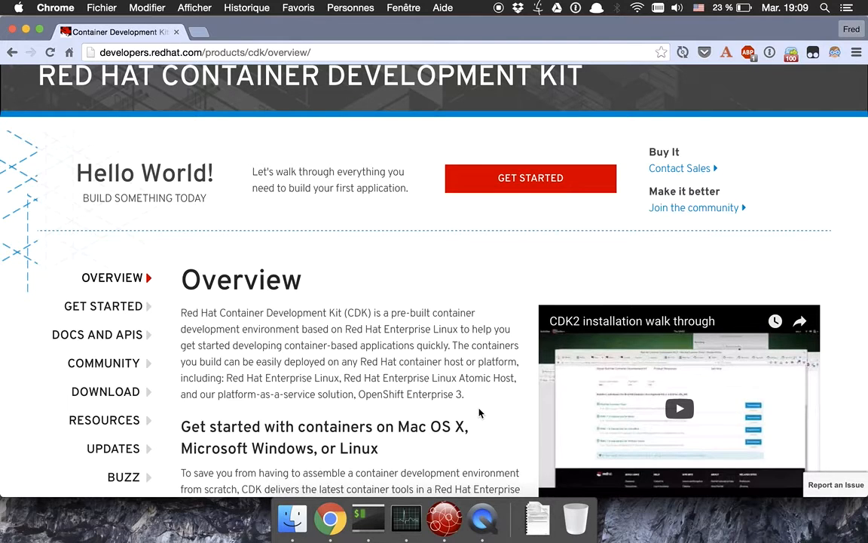
{"action": "scroll", "coordinate": [479, 412], "scroll_direction": "down", "scroll_amount": 1}
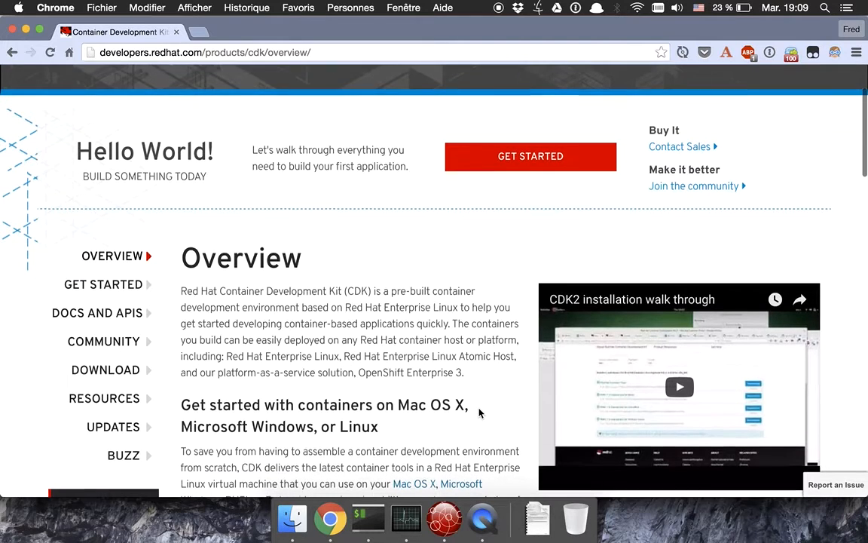
Open the CDK Download page and scroll to its hypervisor and Vagrant requirements.
{"action": "left_click", "coordinate": [114, 374]}
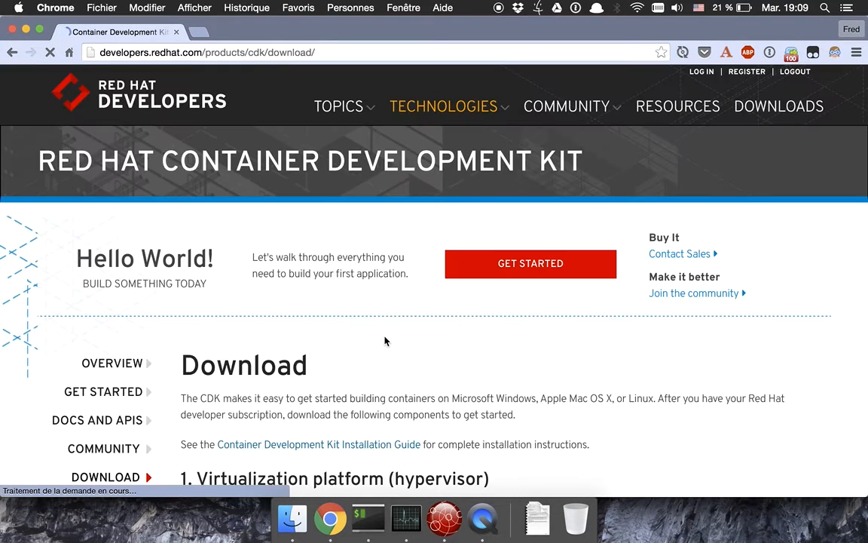
{"action": "scroll", "coordinate": [384, 341], "scroll_direction": "down", "scroll_amount": 2}
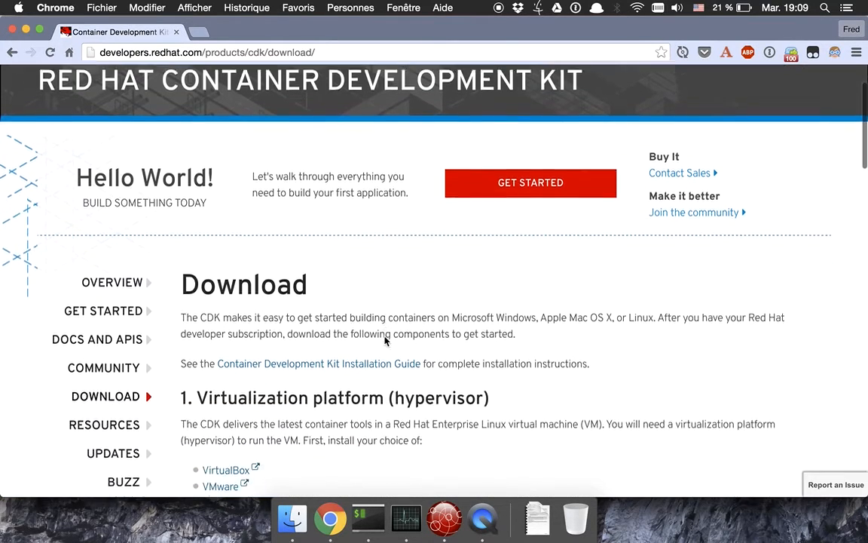
{"action": "scroll", "coordinate": [384, 340], "scroll_direction": "down", "scroll_amount": 3}
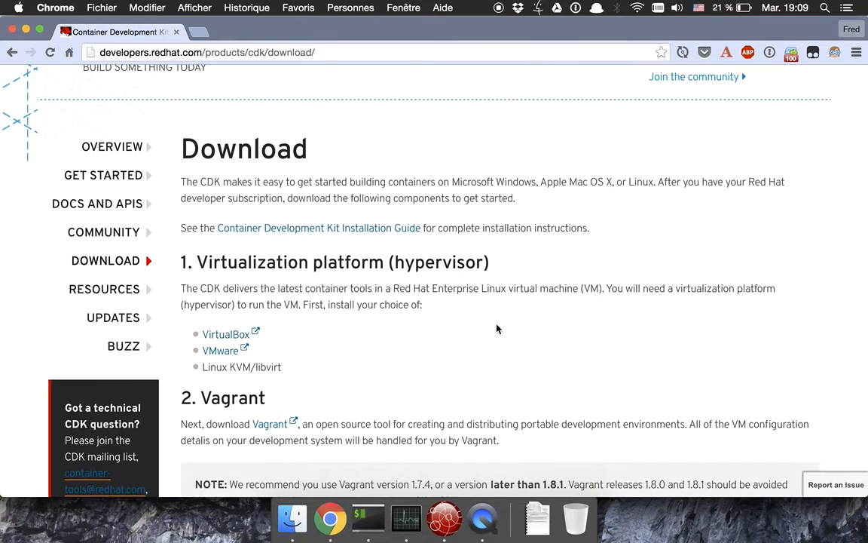
{"action": "scroll", "coordinate": [497, 329], "scroll_direction": "down", "scroll_amount": 2}
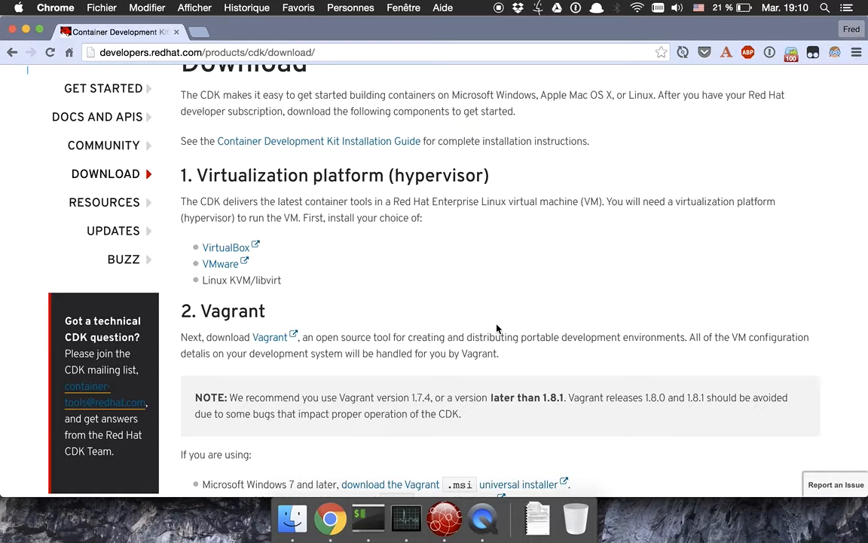
{"action": "scroll", "coordinate": [496, 328], "scroll_direction": "down", "scroll_amount": 3}
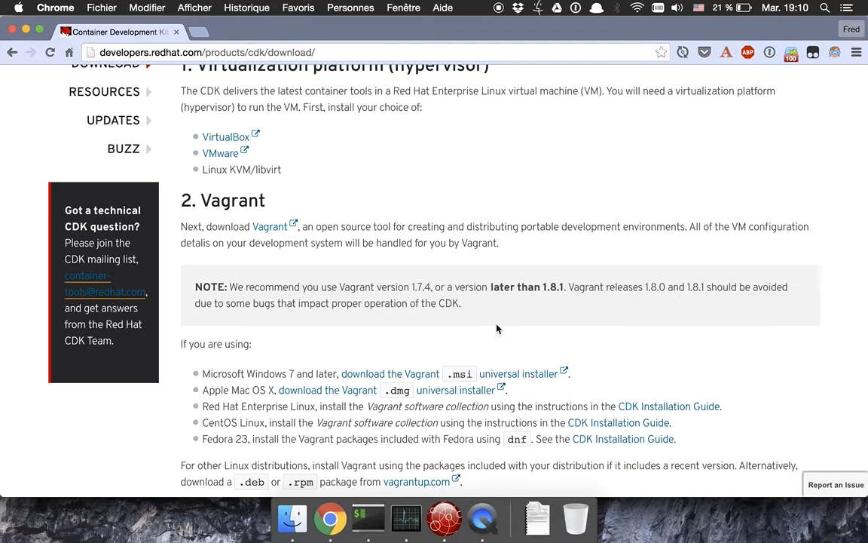
Scroll the CDK download page down to section 3 and Getting started.
{"action": "scroll", "coordinate": [497, 329], "scroll_direction": "down", "scroll_amount": 5}
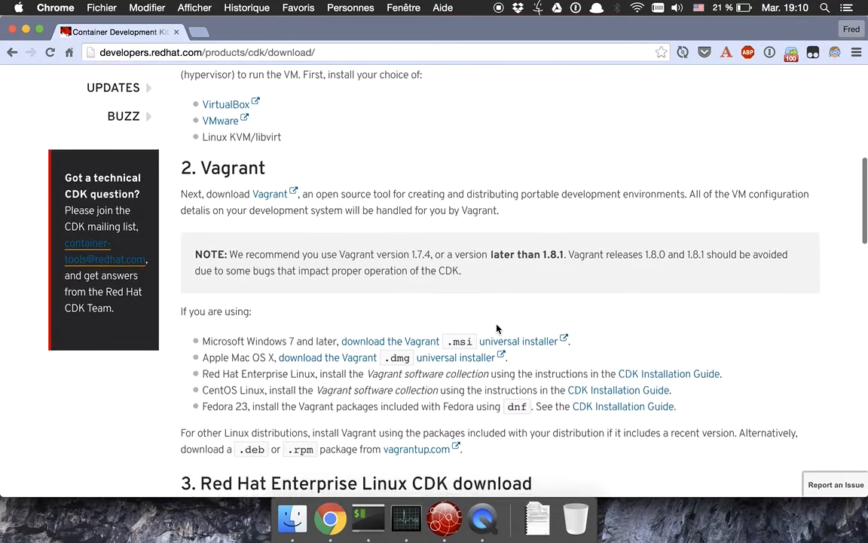
{"action": "scroll", "coordinate": [496, 329], "scroll_direction": "down", "scroll_amount": 1}
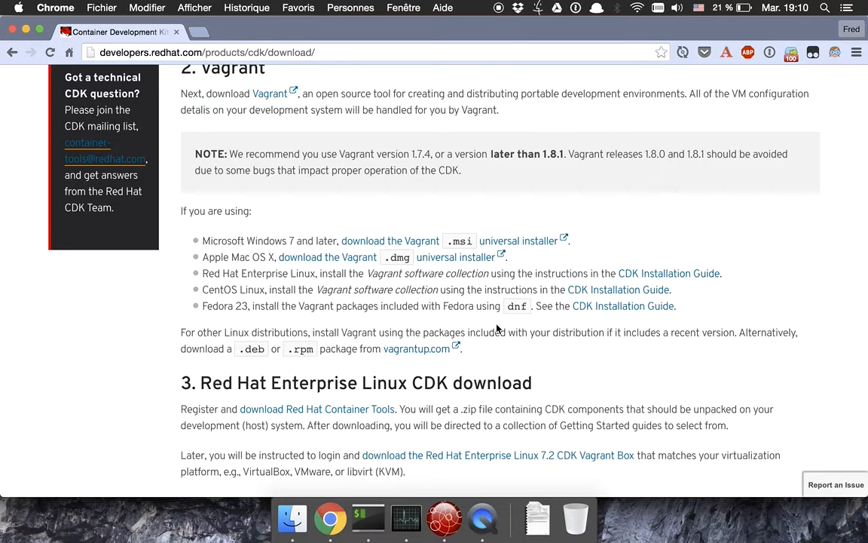
{"action": "scroll", "coordinate": [496, 329], "scroll_direction": "down", "scroll_amount": 8}
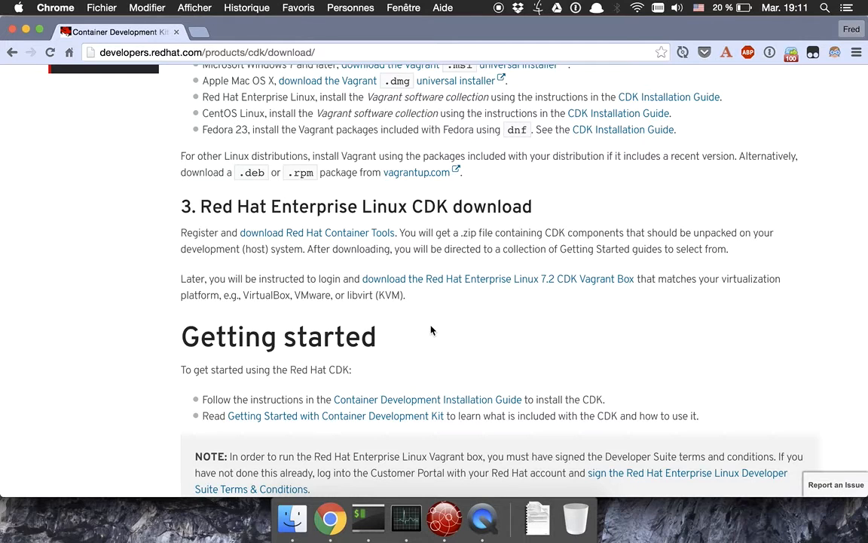
Start the Red Hat Container Tools download and go to the Register form, scrolling through it.
{"action": "left_click", "coordinate": [357, 238]}
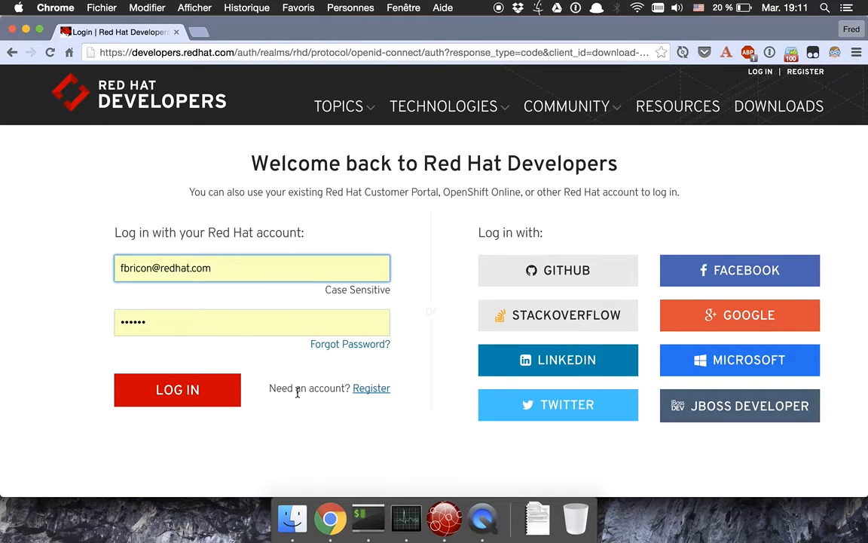
{"action": "left_click", "coordinate": [370, 391]}
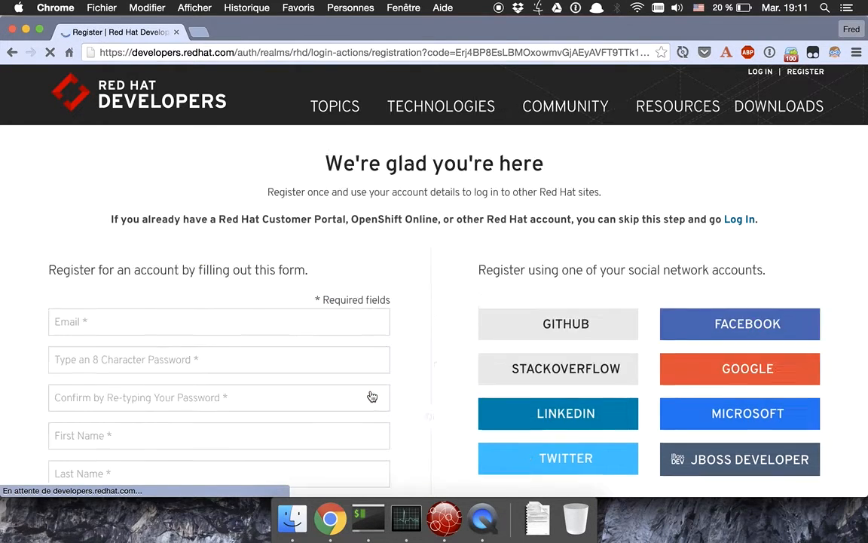
{"action": "scroll", "coordinate": [67, 370], "scroll_direction": "down", "scroll_amount": 10}
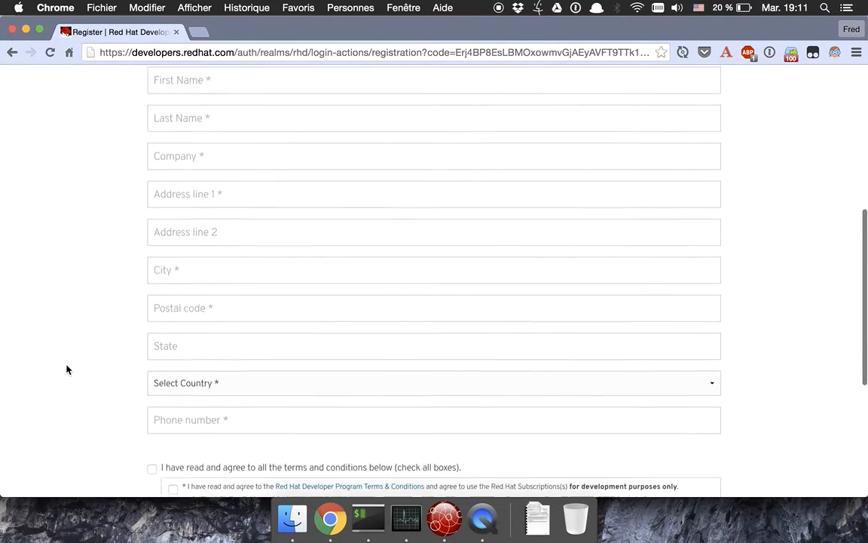
{"action": "scroll", "coordinate": [67, 369], "scroll_direction": "down", "scroll_amount": 1}
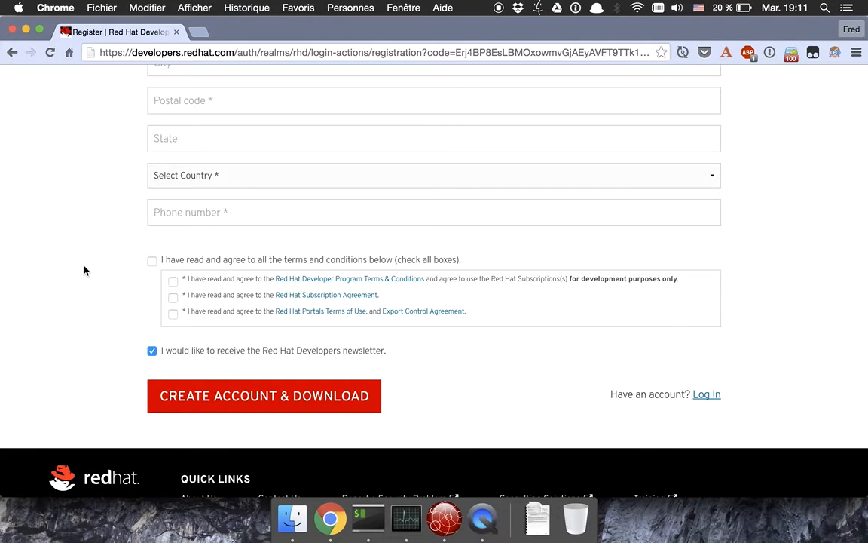
{"action": "scroll", "coordinate": [84, 270], "scroll_direction": "up", "scroll_amount": 10}
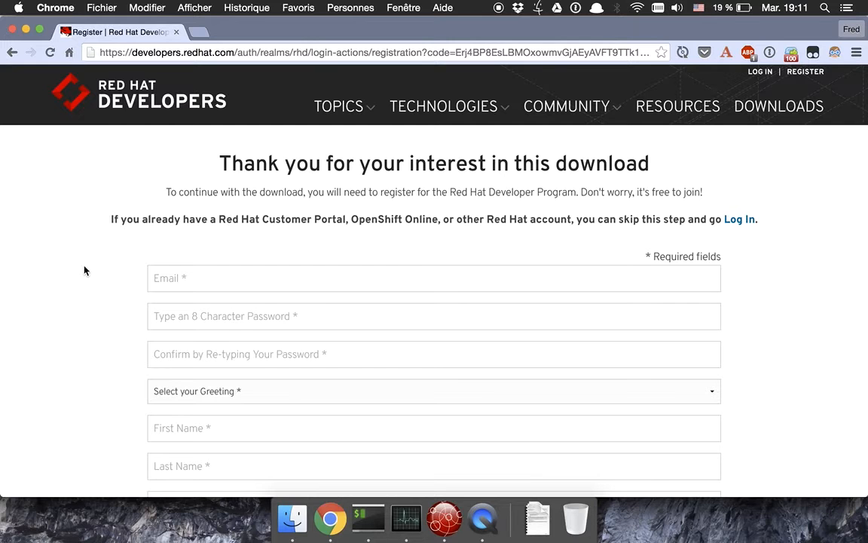
Back in JBoss Developer Studio, launch a CDK Server Adapter at localhost via Quick Access.
{"action": "key", "text": "super+Tab"}
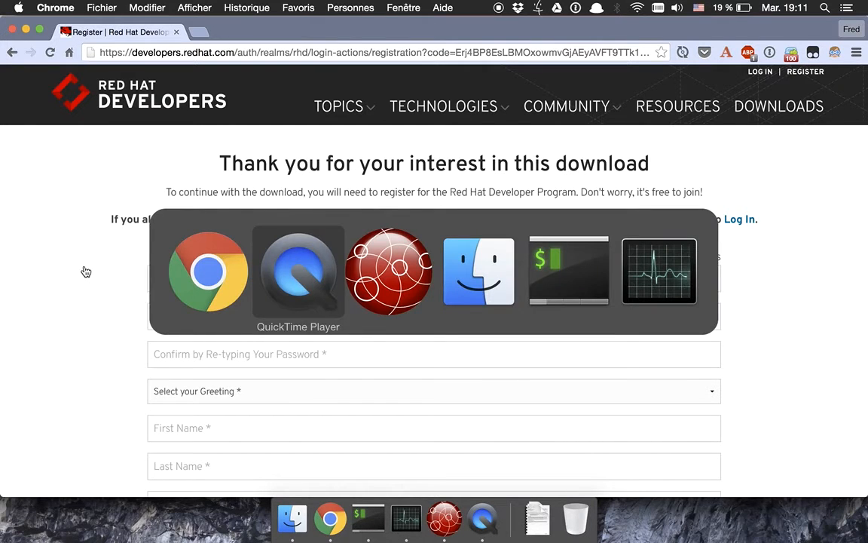
{"action": "key", "text": "super+Tab"}
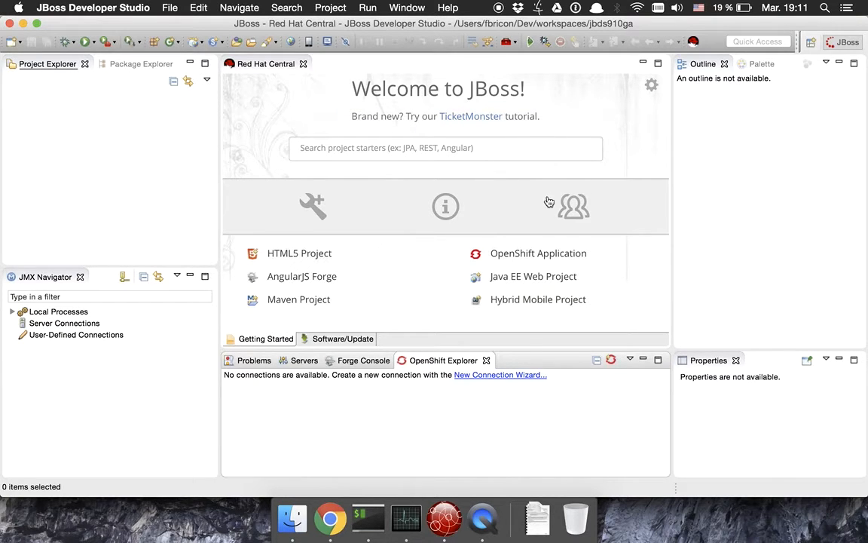
{"action": "key", "text": "super+3"}
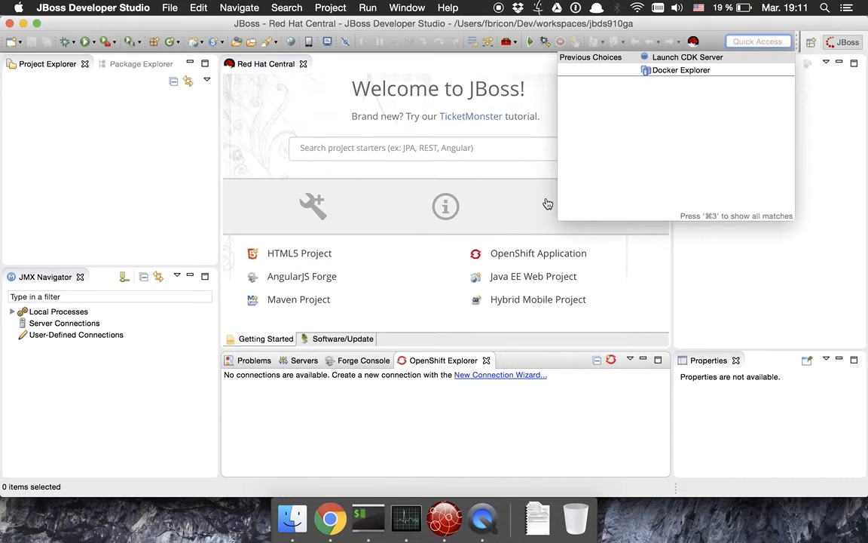
{"action": "left_click", "coordinate": [716, 60]}
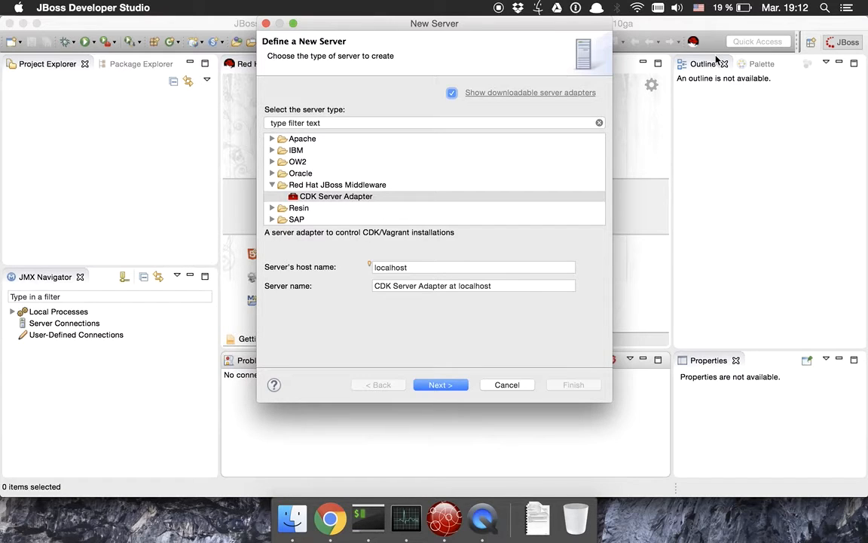
Add an access.redhat.com credential with the account username and password for the CDK adapter.
{"action": "left_click", "coordinate": [453, 385]}
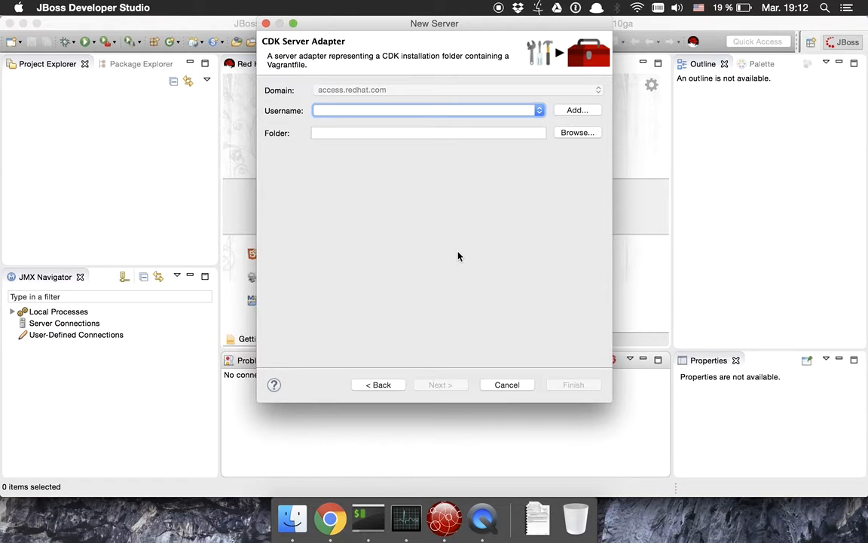
{"action": "left_click", "coordinate": [577, 111]}
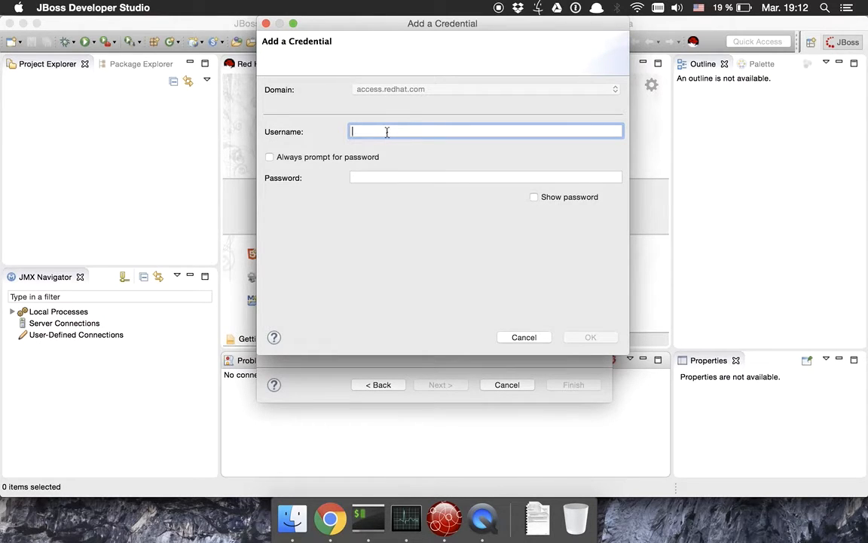
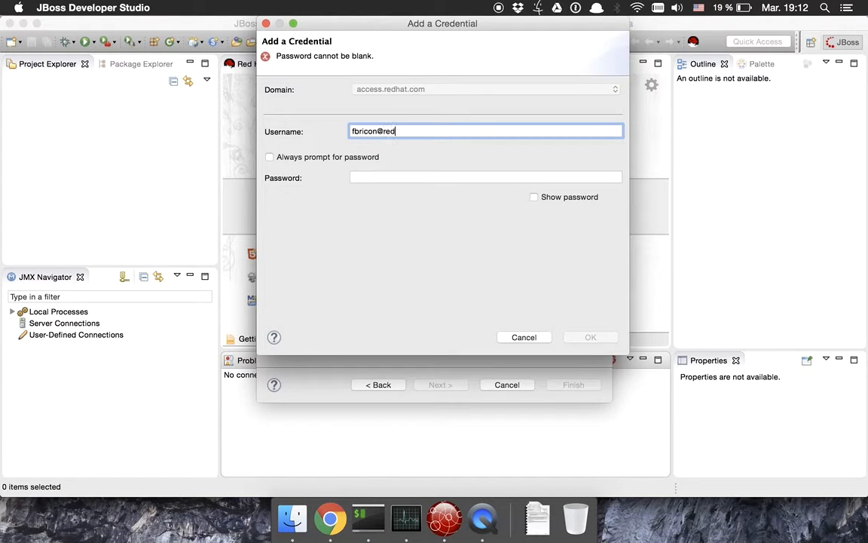
{"action": "key", "text": "Tab"}
{"action": "key", "text": "Tab"}
{"action": "type", "text": "*"}
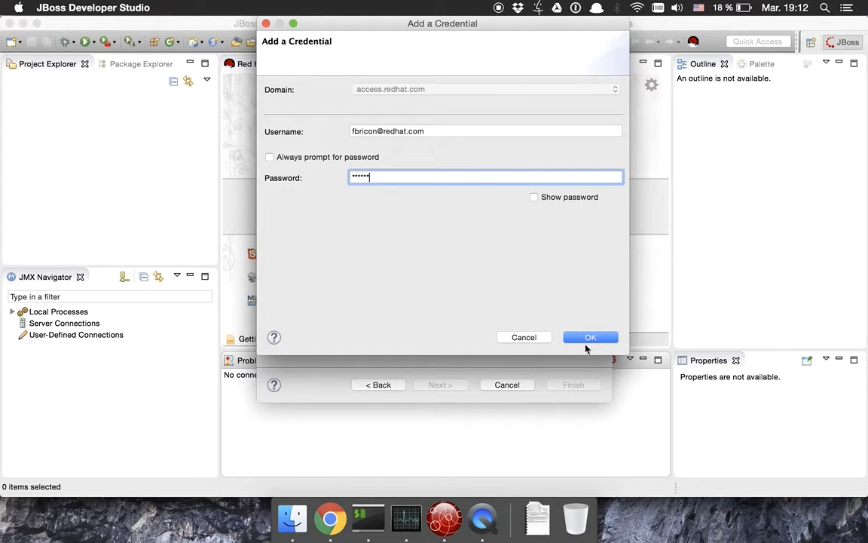
{"action": "left_click", "coordinate": [590, 337]}
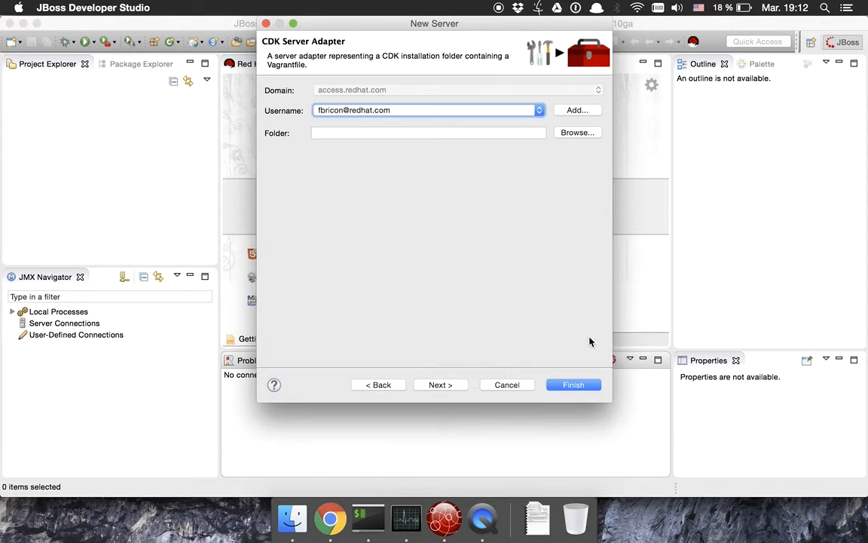
Set the CDK folder to cdk-1.0.0.CR3/components/rhel/rhel-ose.
{"action": "left_click", "coordinate": [456, 134]}
{"action": "left_click", "coordinate": [578, 136]}
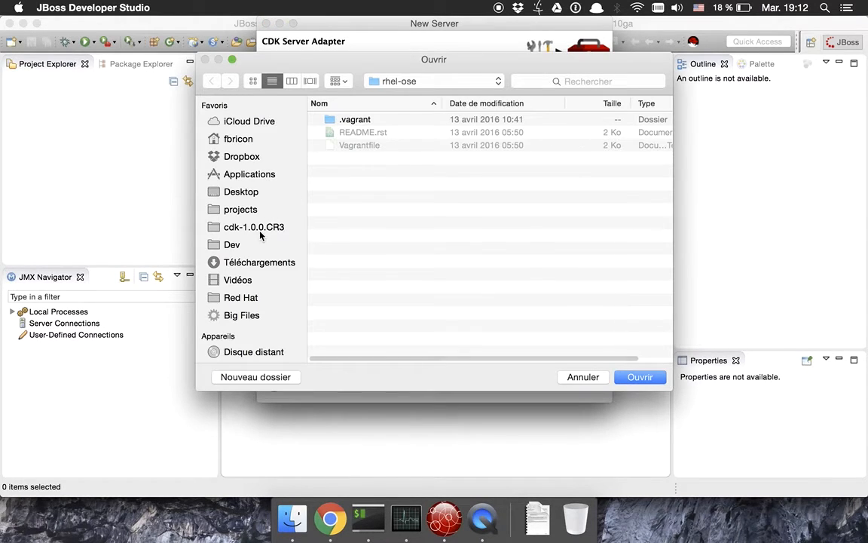
{"action": "left_click", "coordinate": [287, 228]}
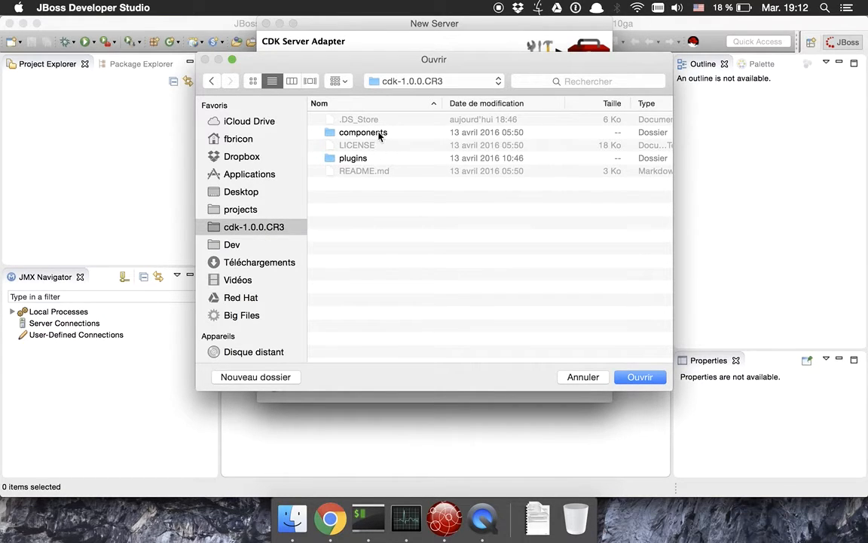
{"action": "double_click", "coordinate": [379, 133]}
{"action": "left_click", "coordinate": [352, 121]}
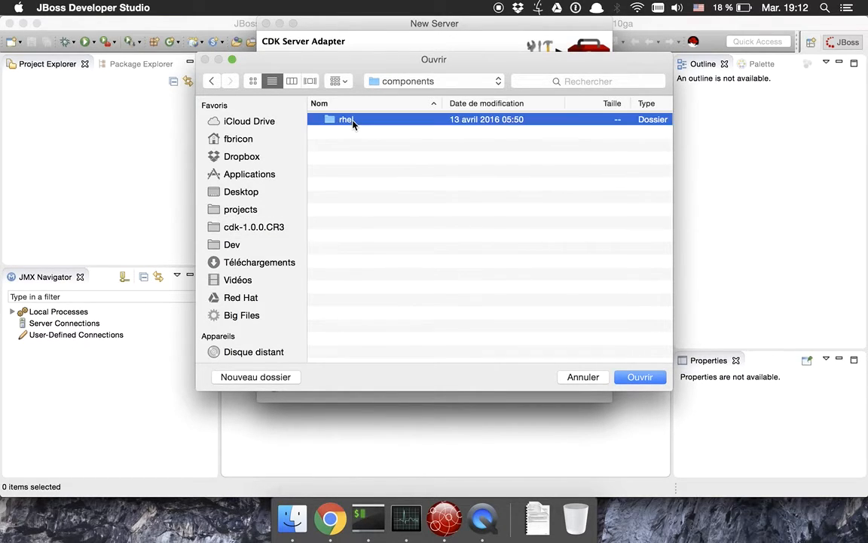
{"action": "double_click", "coordinate": [353, 121]}
{"action": "left_click", "coordinate": [352, 121]}
{"action": "double_click", "coordinate": [353, 121]}
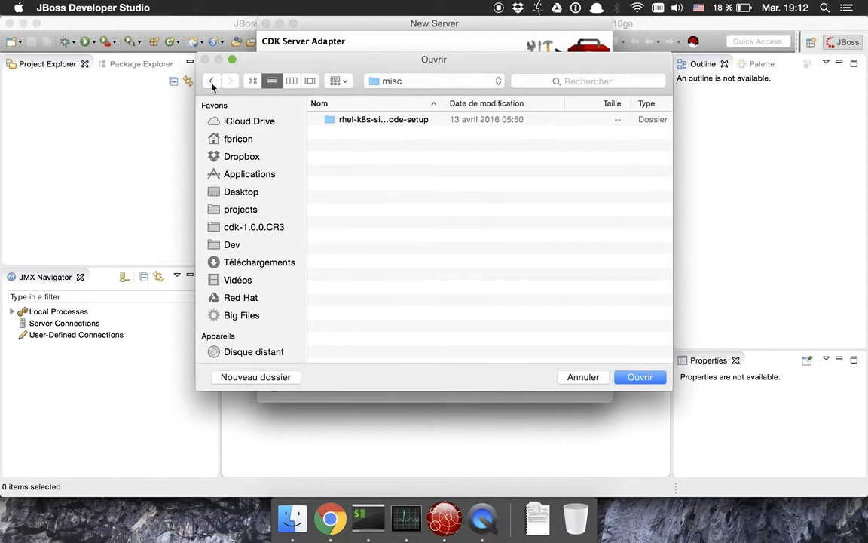
{"action": "left_click", "coordinate": [212, 81]}
{"action": "double_click", "coordinate": [372, 133]}
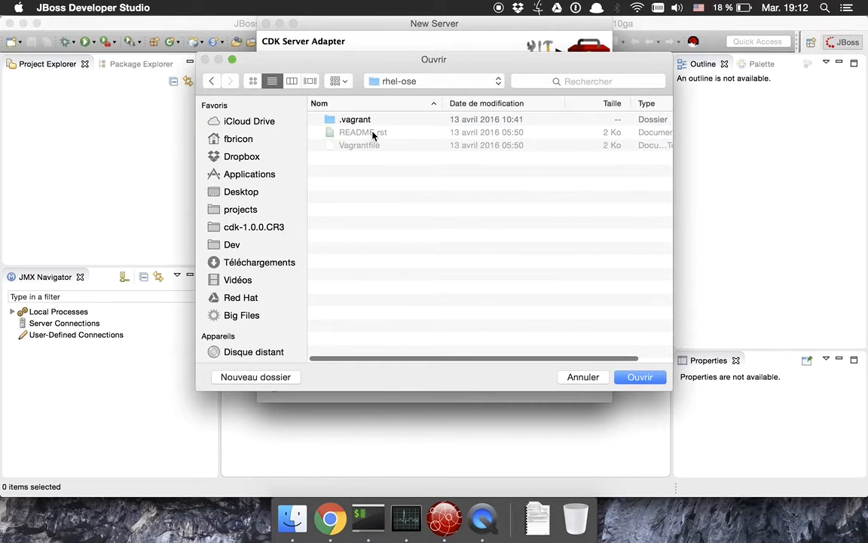
{"action": "left_click", "coordinate": [653, 379]}
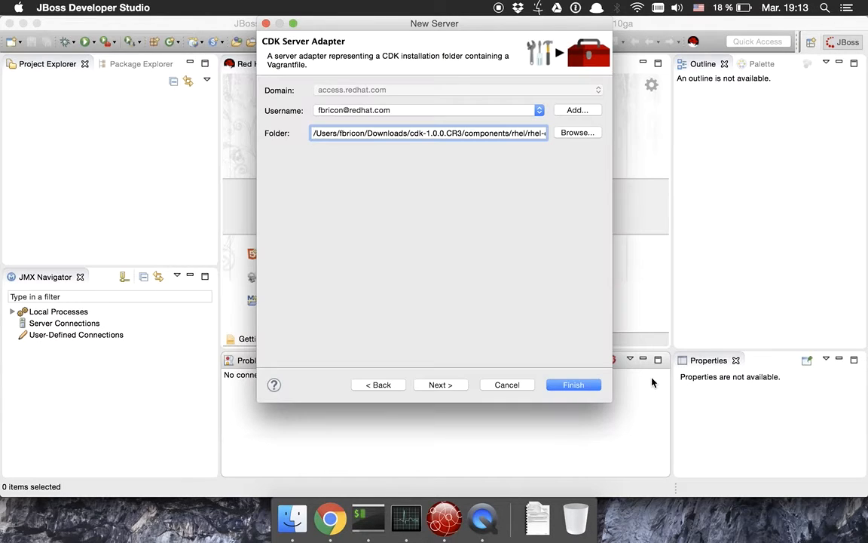
Finish creating the CDK server adapter and select it in an enlarged Servers view.
{"action": "left_click", "coordinate": [574, 385]}
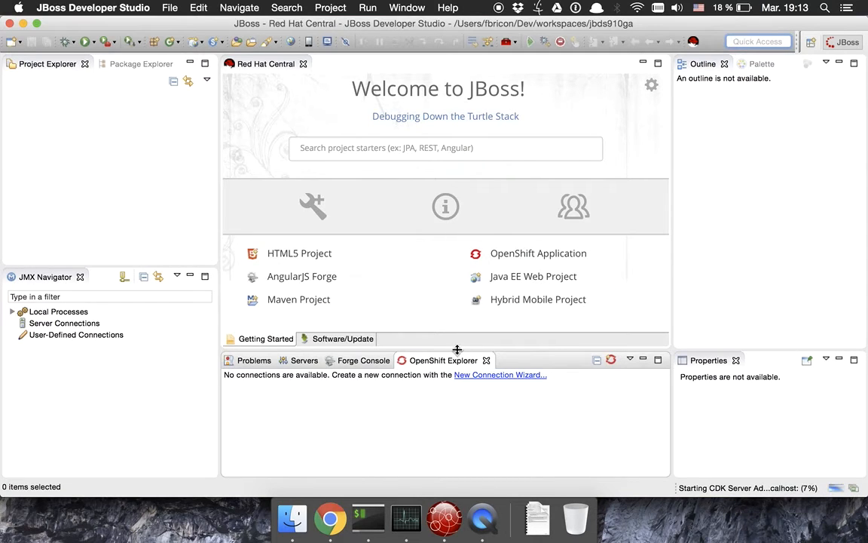
{"action": "left_click", "coordinate": [305, 361]}
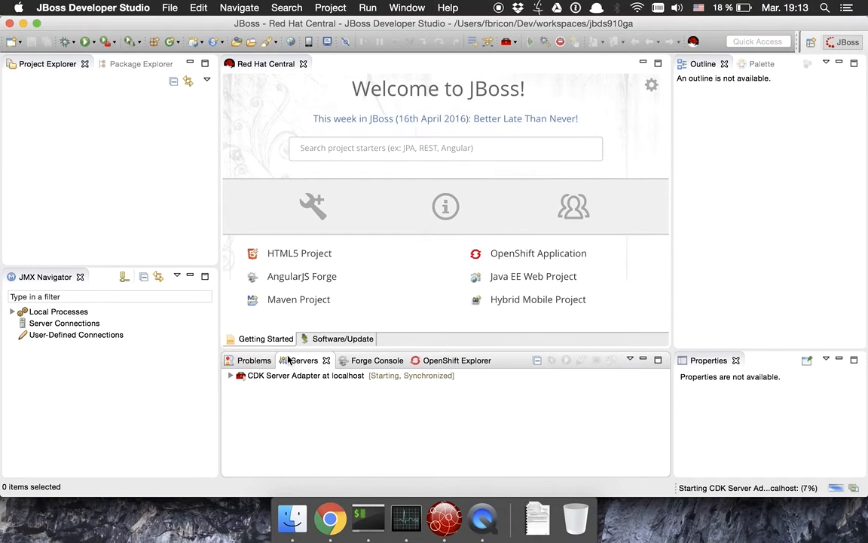
{"action": "left_click_drag", "start_coordinate": [291, 348], "coordinate": [287, 283]}
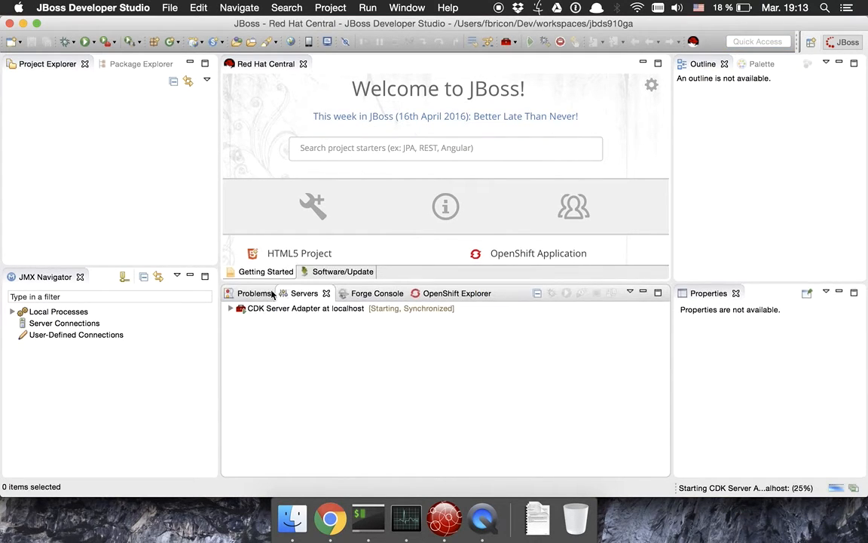
{"action": "left_click", "coordinate": [379, 309]}
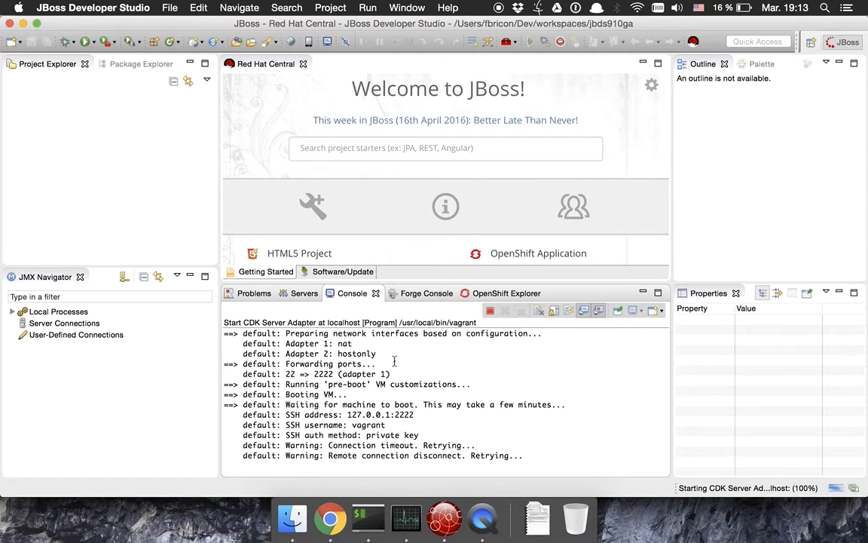
Dock OpenShift Explorer to the right of the CDK Console and narrow the left panels.
{"action": "left_click", "coordinate": [493, 294]}
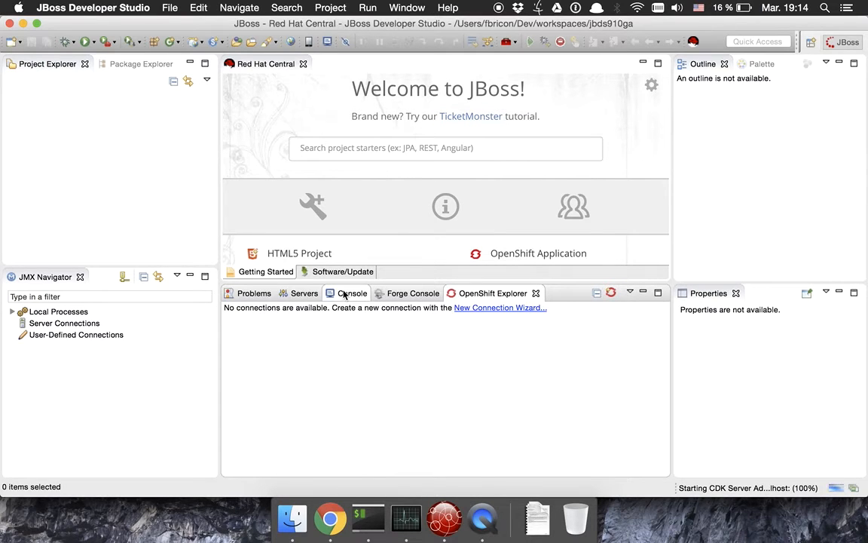
{"action": "left_click", "coordinate": [344, 294]}
{"action": "left_click", "coordinate": [490, 294]}
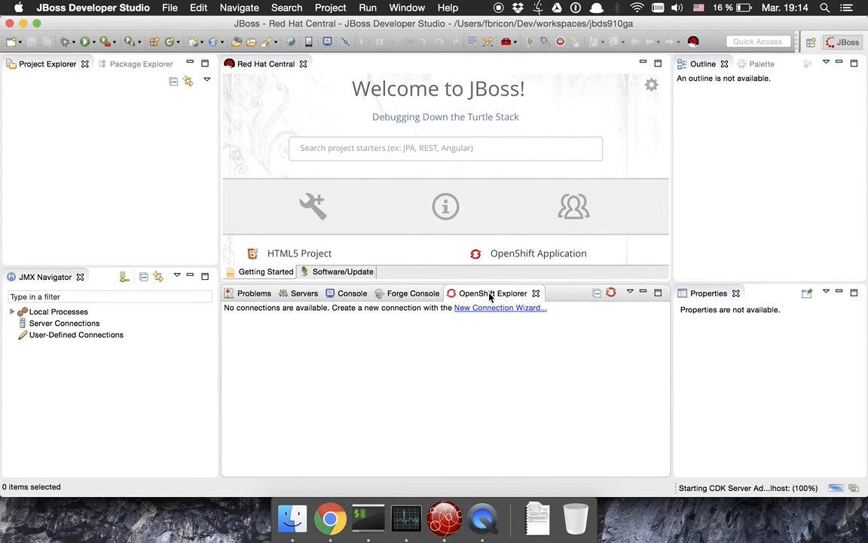
{"action": "left_click_drag", "start_coordinate": [490, 296], "coordinate": [597, 323]}
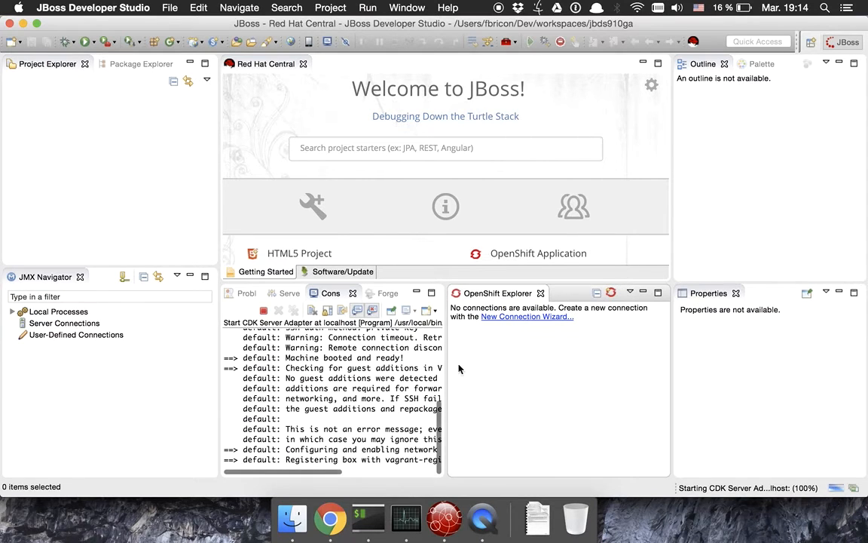
{"action": "scroll", "coordinate": [285, 413], "scroll_direction": "right", "scroll_amount": 3}
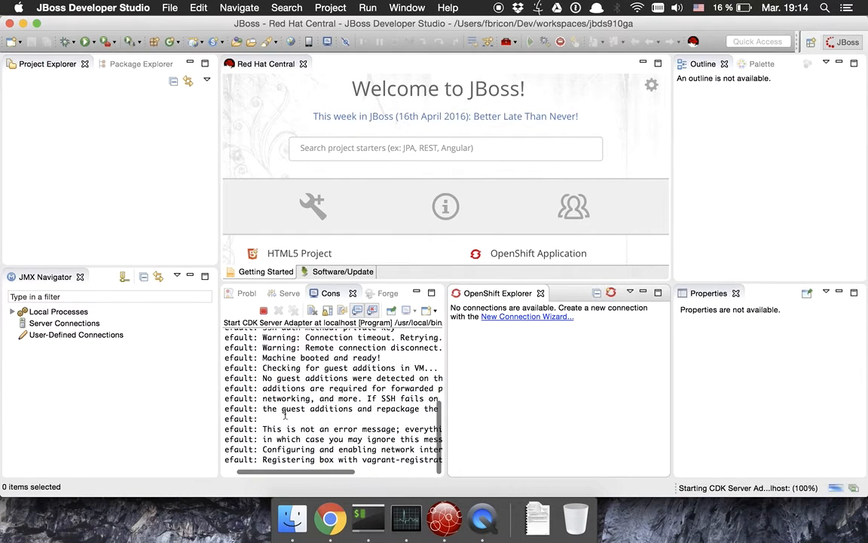
{"action": "left_click_drag", "start_coordinate": [220, 407], "coordinate": [167, 408]}
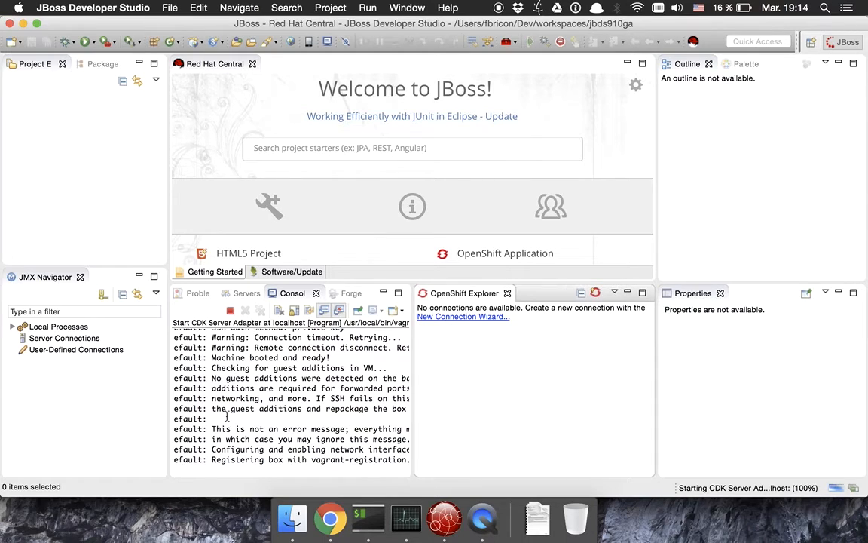
Open Docker Explorer via Quick Access 'docker' and wait for the CDK connections to appear.
{"action": "left_click", "coordinate": [746, 39]}
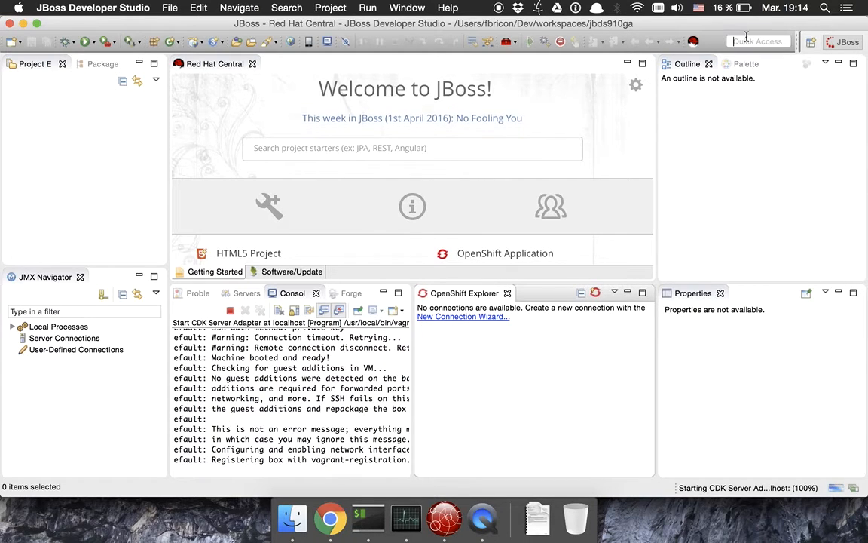
{"action": "type", "text": "docker"}
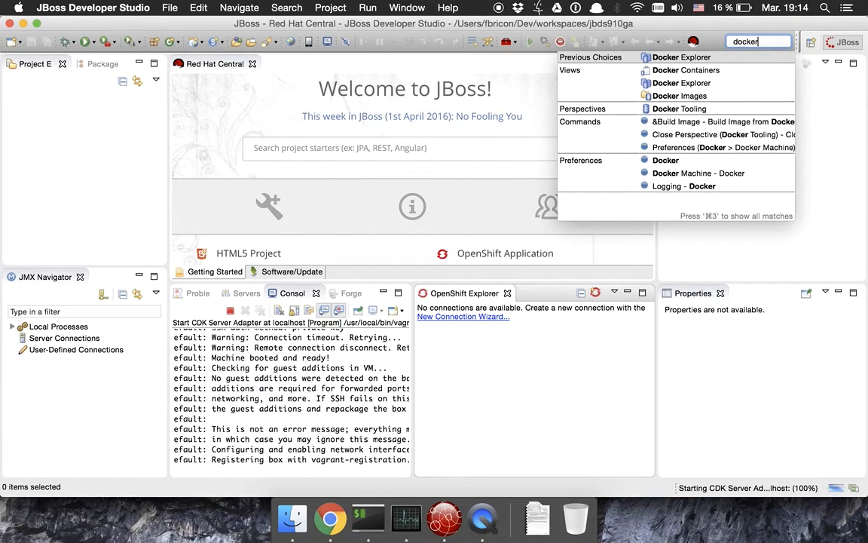
{"action": "key", "text": "Return"}
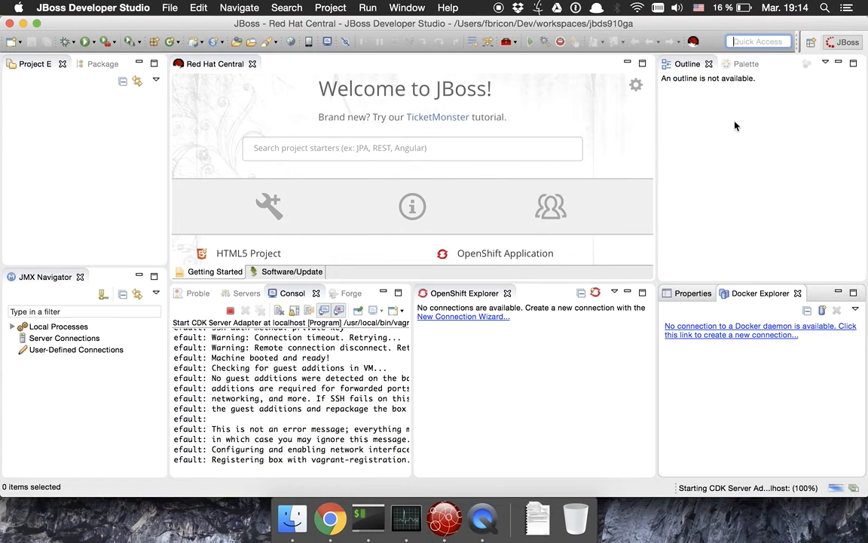
{"action": "left_click", "coordinate": [343, 396]}
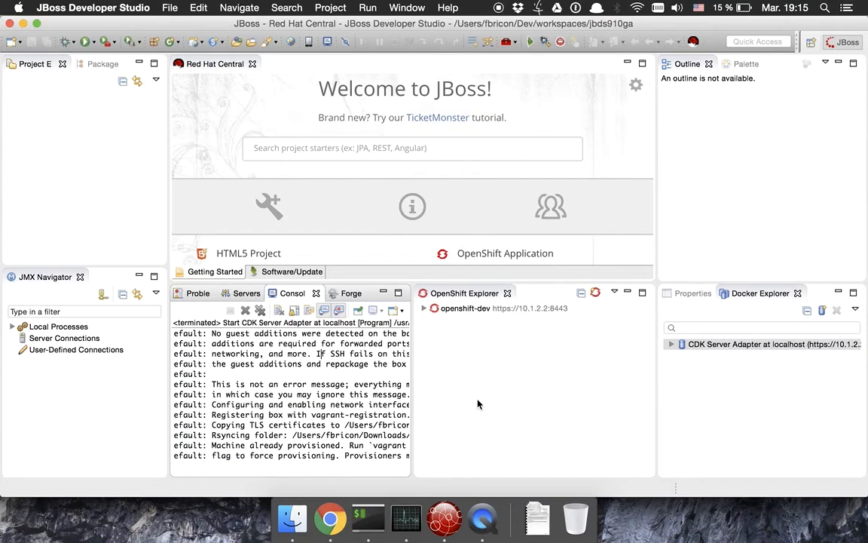
Expand openshift-dev and the CDK Server Adapter's Docker images, widening the Docker Explorer to read names.
{"action": "left_click", "coordinate": [424, 309]}
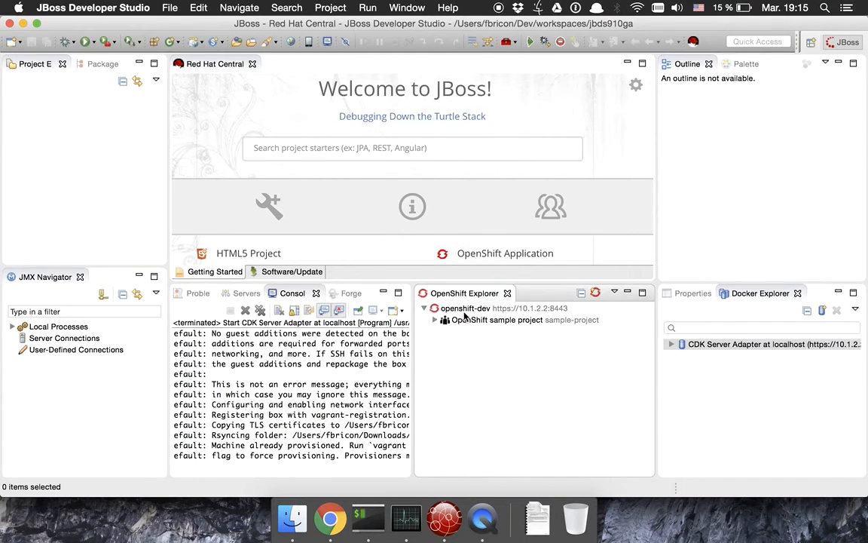
{"action": "left_click", "coordinate": [671, 344]}
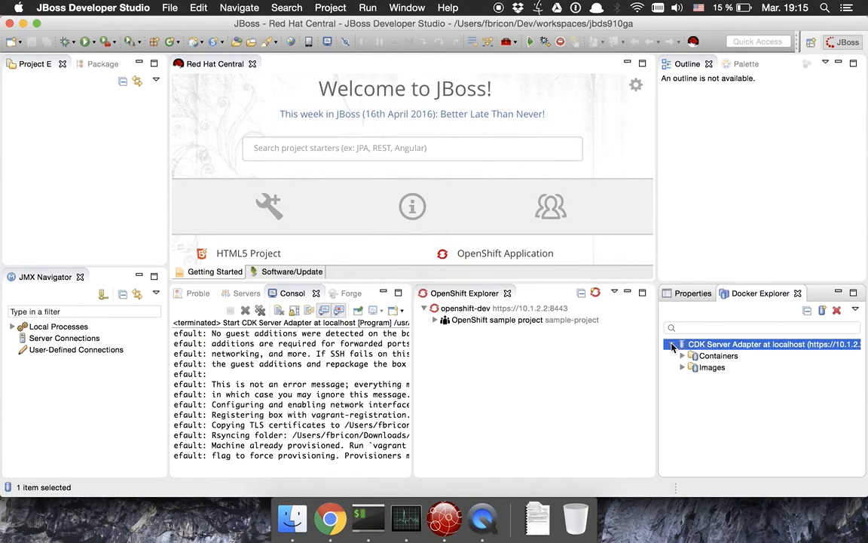
{"action": "left_click", "coordinate": [682, 368]}
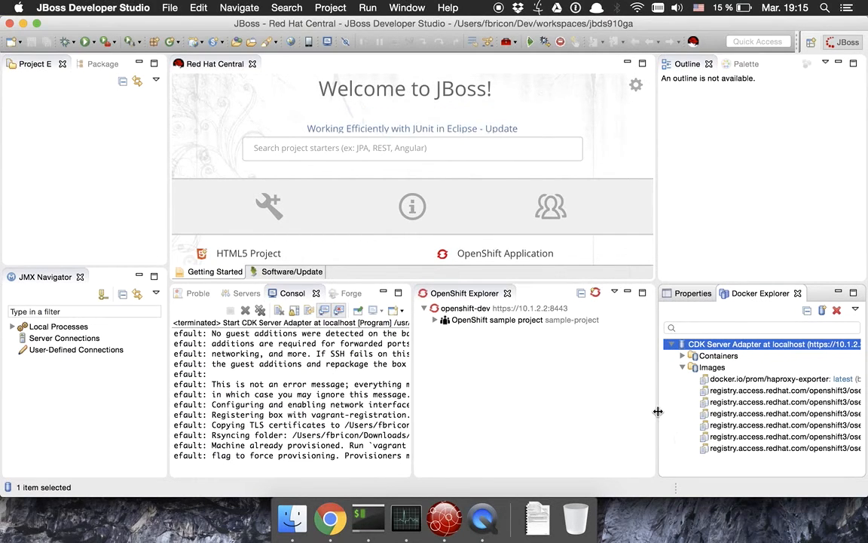
{"action": "left_click_drag", "start_coordinate": [658, 411], "coordinate": [658, 411]}
{"action": "left_click_drag", "start_coordinate": [620, 415], "coordinate": [614, 414]}
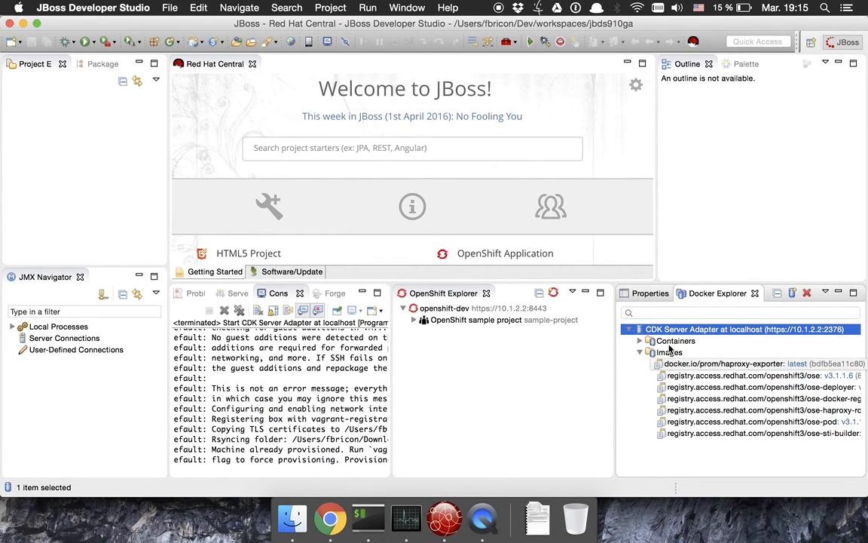
List the CDK containers, widen OpenShift Explorer, and expand the OpenShift sample project.
{"action": "left_click", "coordinate": [639, 341]}
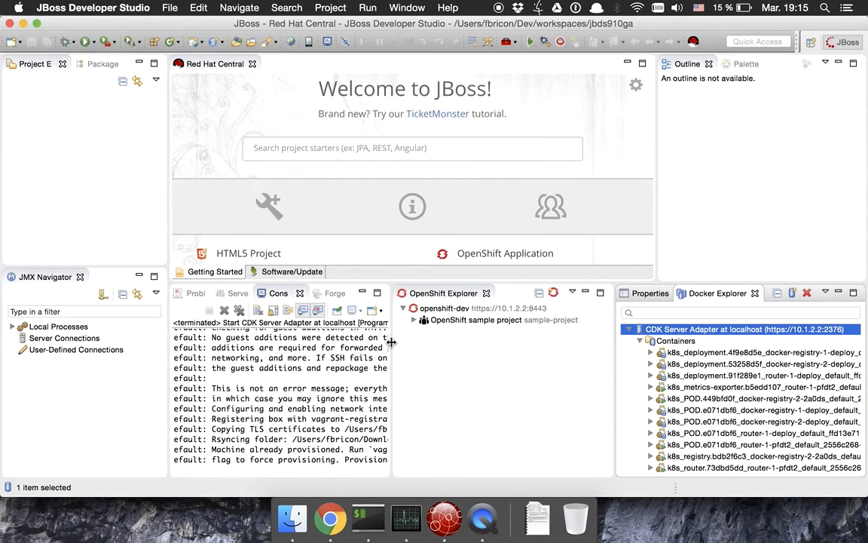
{"action": "left_click_drag", "start_coordinate": [391, 344], "coordinate": [326, 359]}
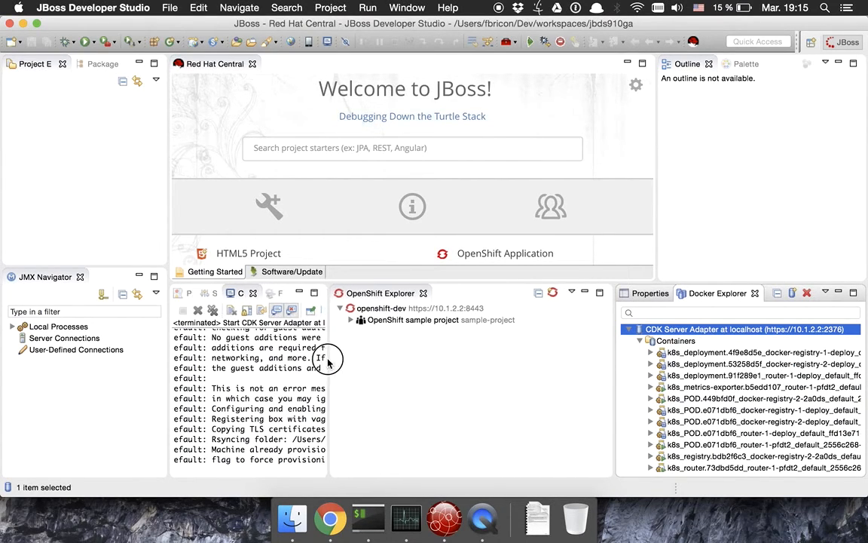
{"action": "left_click", "coordinate": [352, 321]}
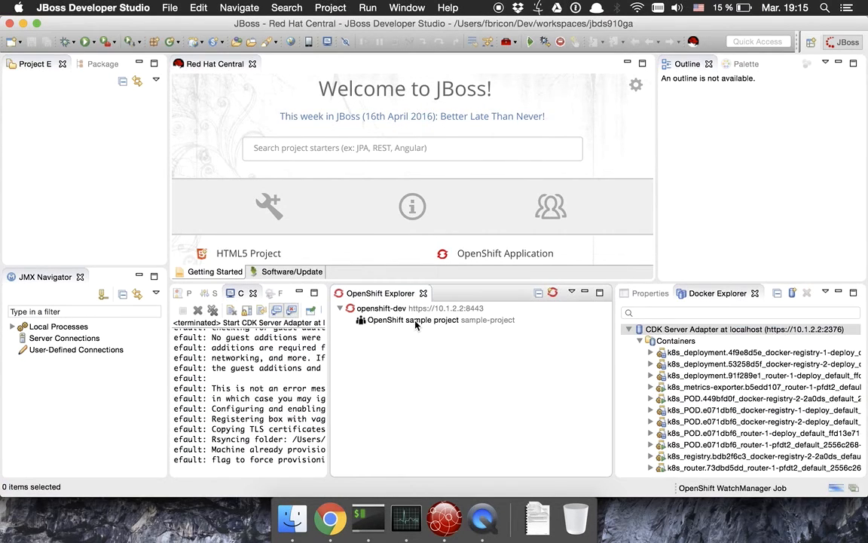
{"action": "left_click", "coordinate": [416, 322]}
{"action": "left_click", "coordinate": [370, 309]}
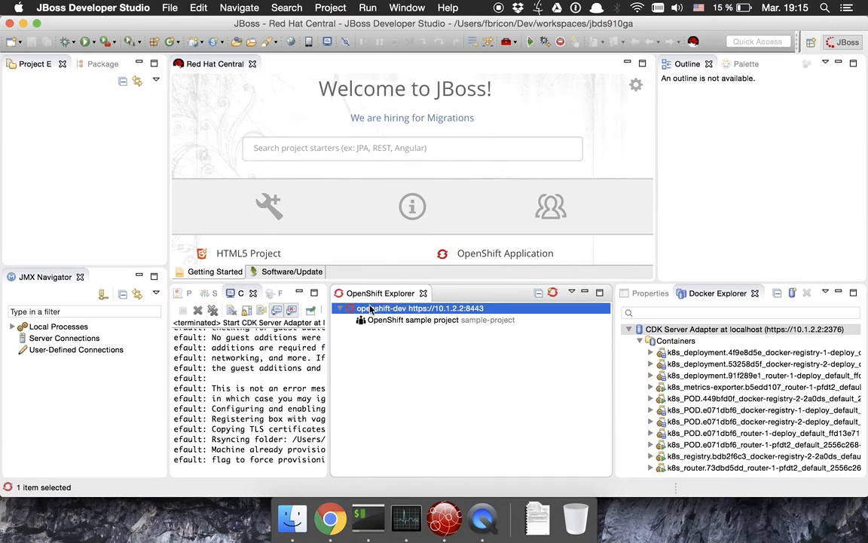
{"action": "right_click", "coordinate": [370, 309]}
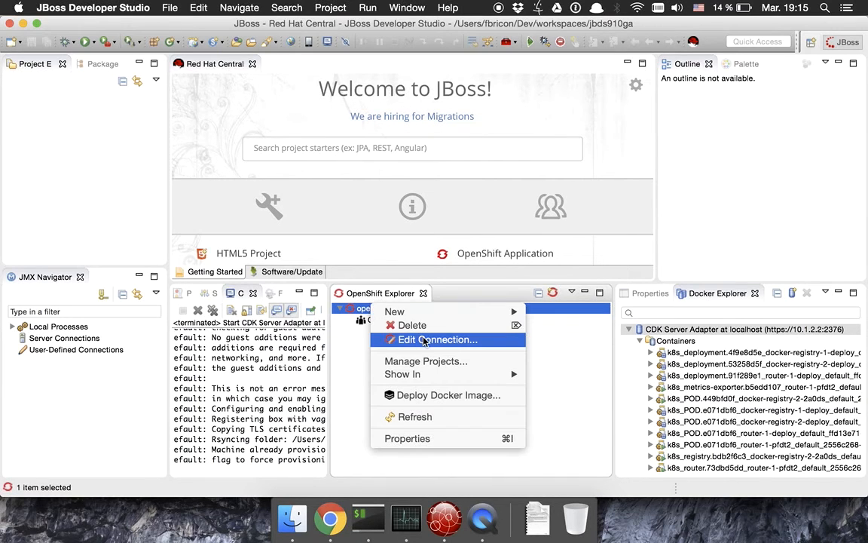
{"action": "left_click", "coordinate": [425, 340]}
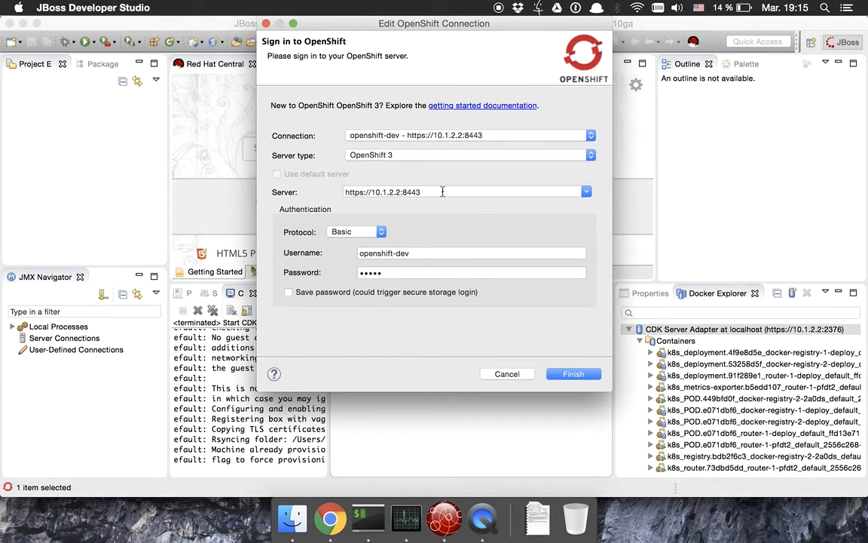
{"action": "left_click_drag", "start_coordinate": [438, 191], "coordinate": [349, 180]}
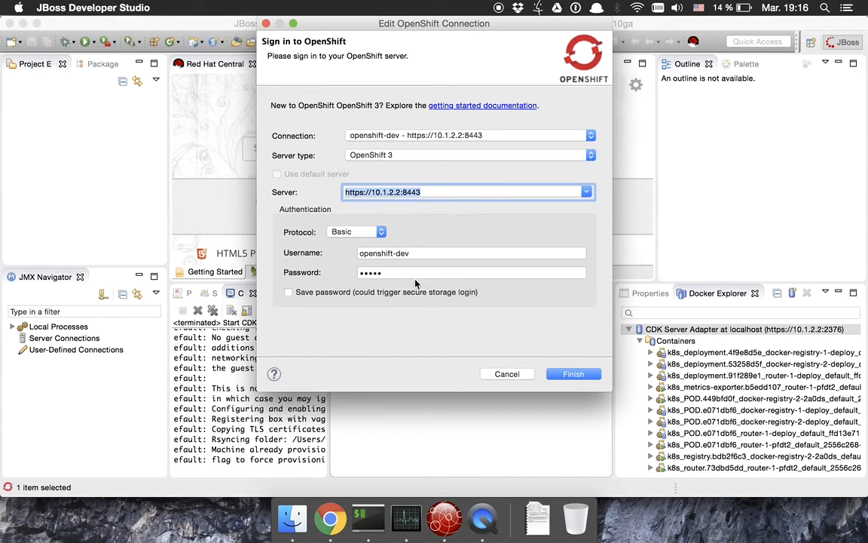
{"action": "left_click", "coordinate": [568, 374]}
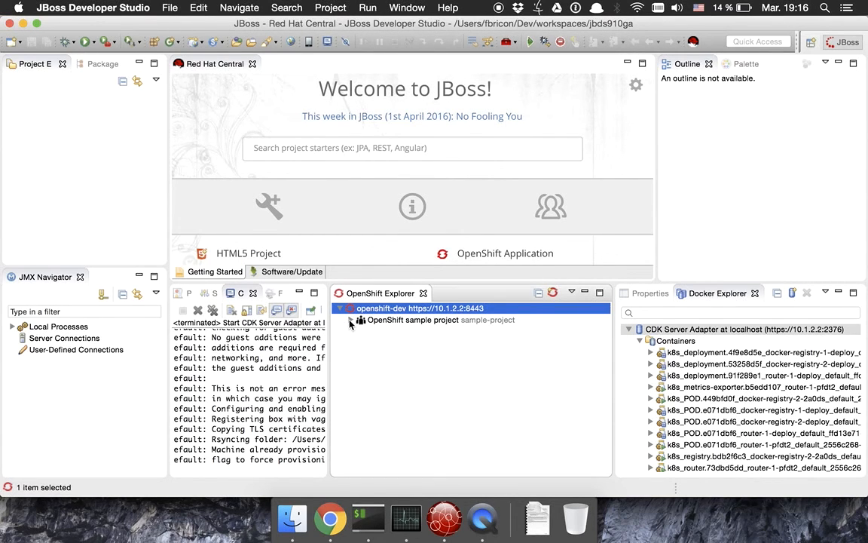
Expand the OpenShift sample project and collapse the CDK connection's Images and Containers lists.
{"action": "left_click", "coordinate": [350, 320]}
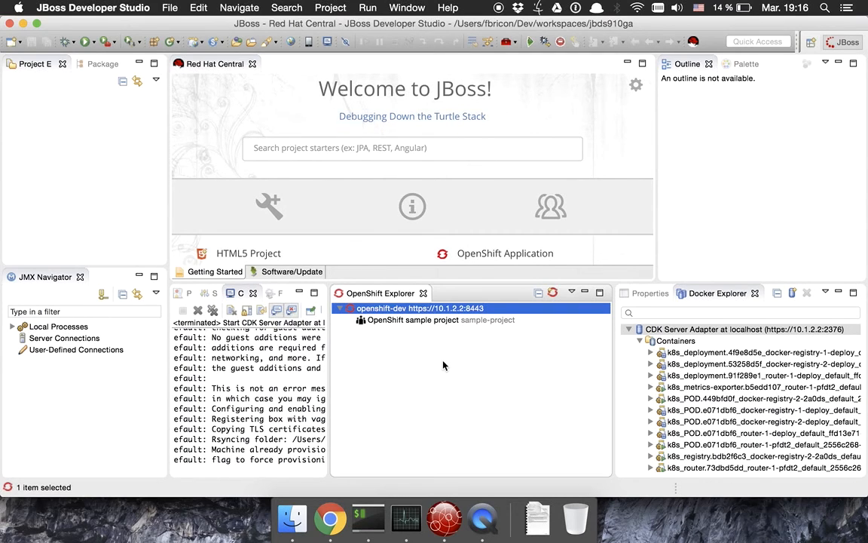
{"action": "left_click", "coordinate": [640, 340]}
{"action": "left_click", "coordinate": [641, 352]}
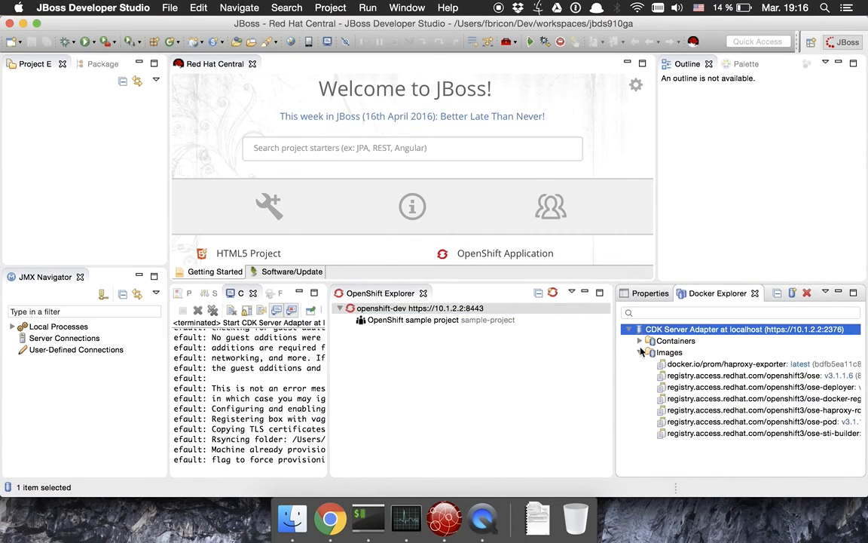
{"action": "left_click", "coordinate": [641, 352]}
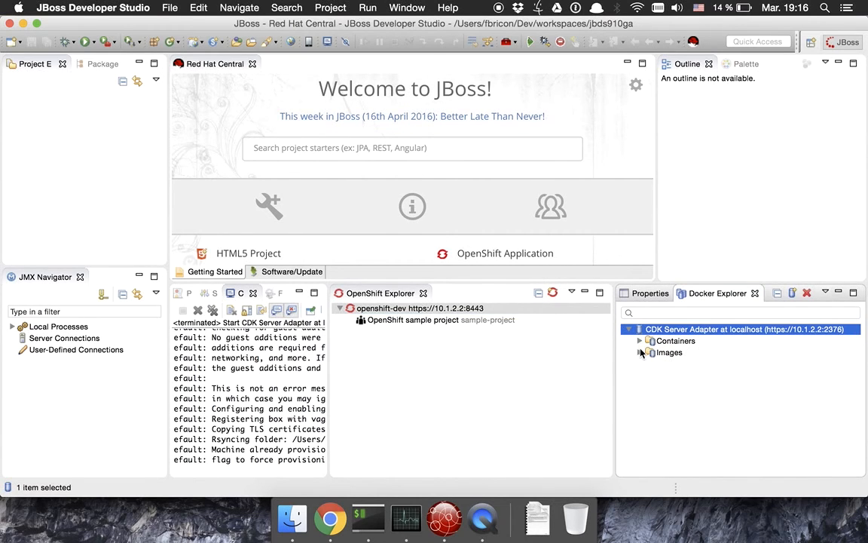
{"action": "right_click", "coordinate": [378, 309]}
Open openshift-dev's Web Console, accept the untrusted certificate, and enlarge the console view.
{"action": "mouse_move", "coordinate": [443, 381]}
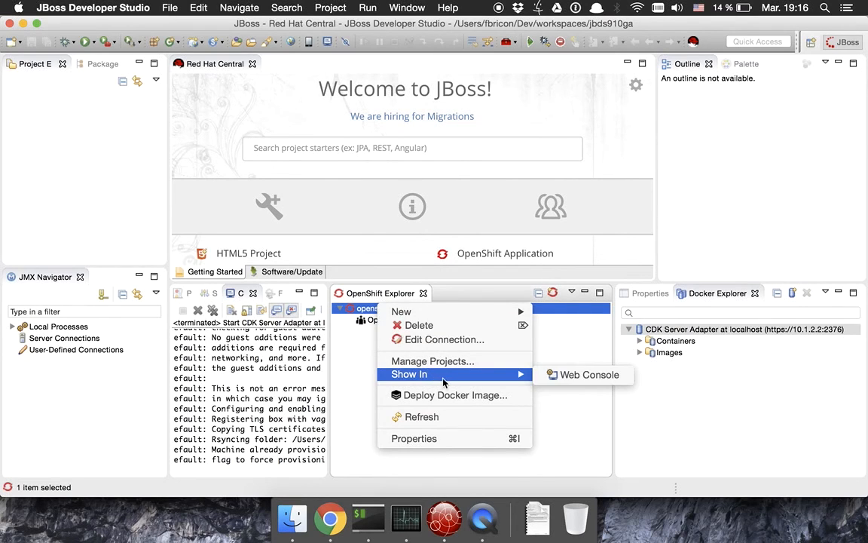
{"action": "left_click", "coordinate": [576, 381]}
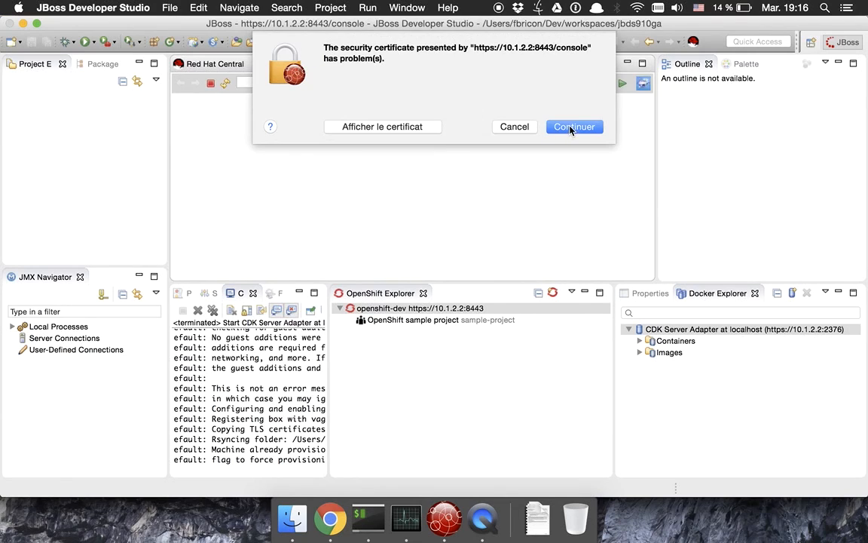
{"action": "left_click", "coordinate": [573, 127]}
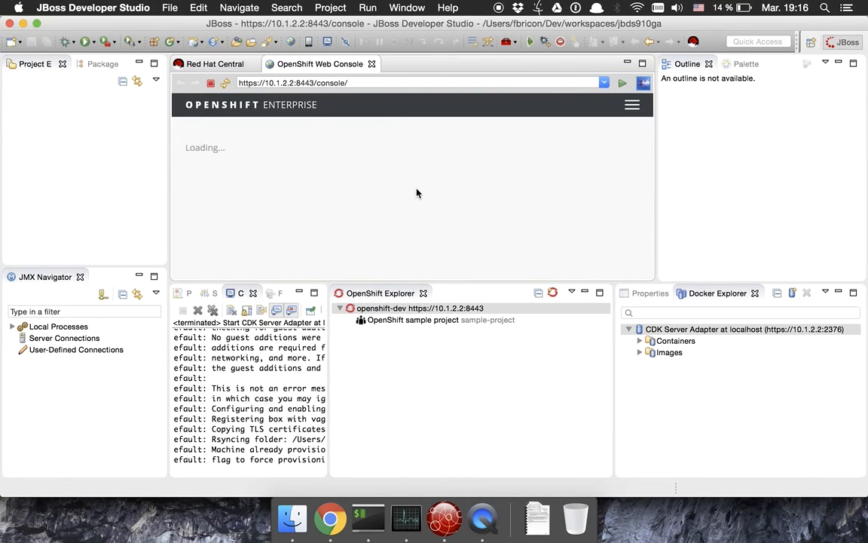
{"action": "left_click", "coordinate": [388, 305]}
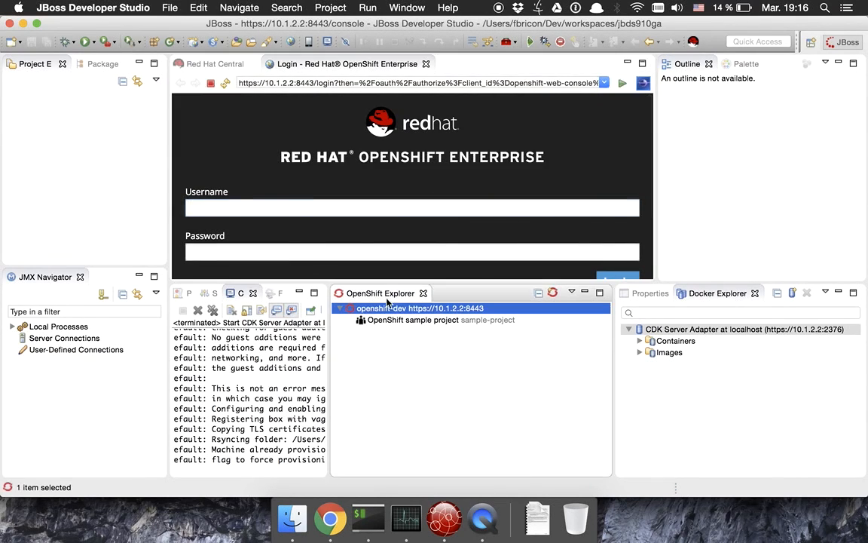
{"action": "left_click_drag", "start_coordinate": [387, 282], "coordinate": [442, 341]}
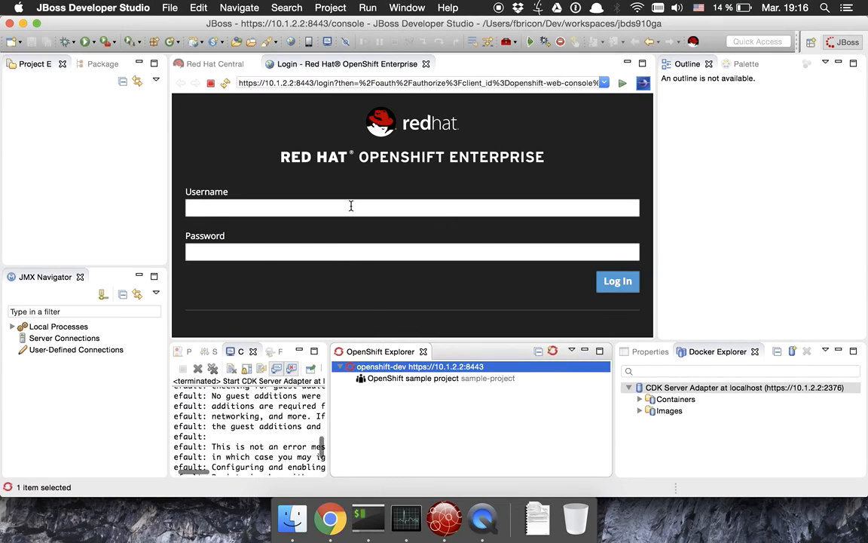
Log in to the OpenShift Web Console with the account username and password.
{"action": "left_click", "coordinate": [351, 205]}
{"action": "type", "text": "opensh"}
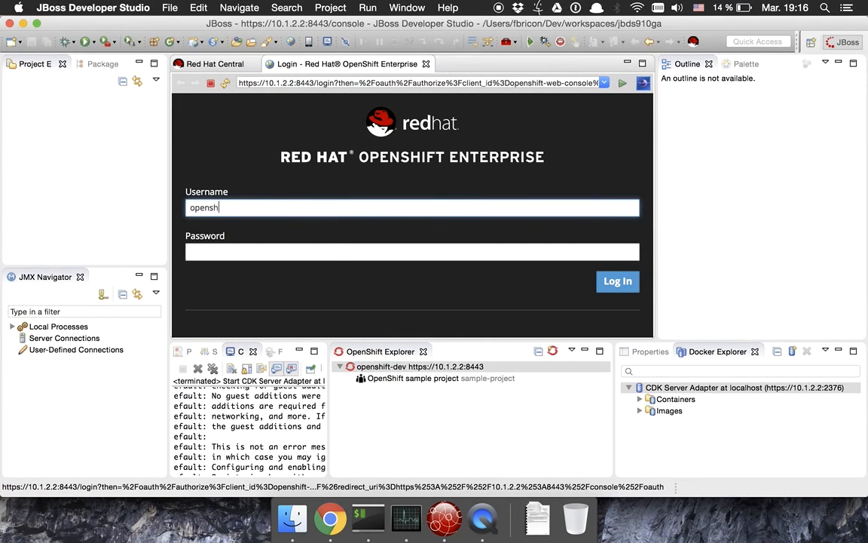
{"action": "type", "text": "ift-dev"}
{"action": "key", "text": "Tab"}
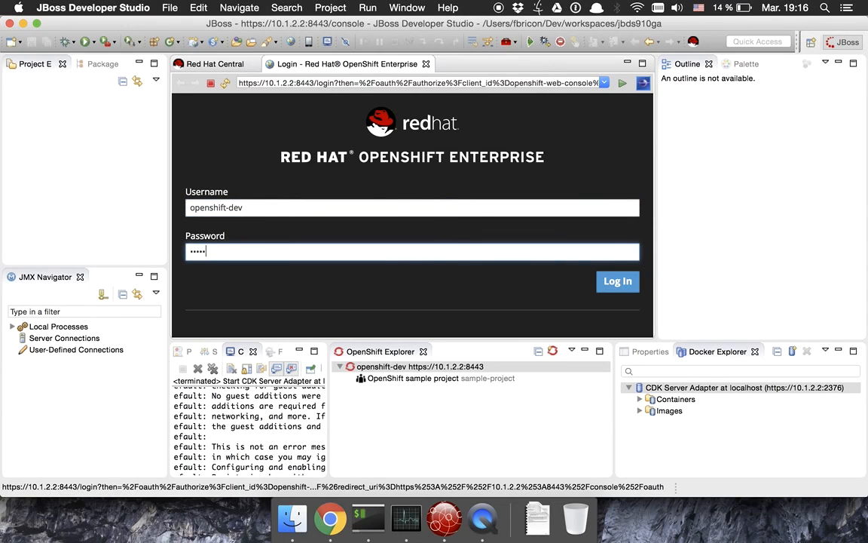
{"action": "left_click", "coordinate": [616, 281]}
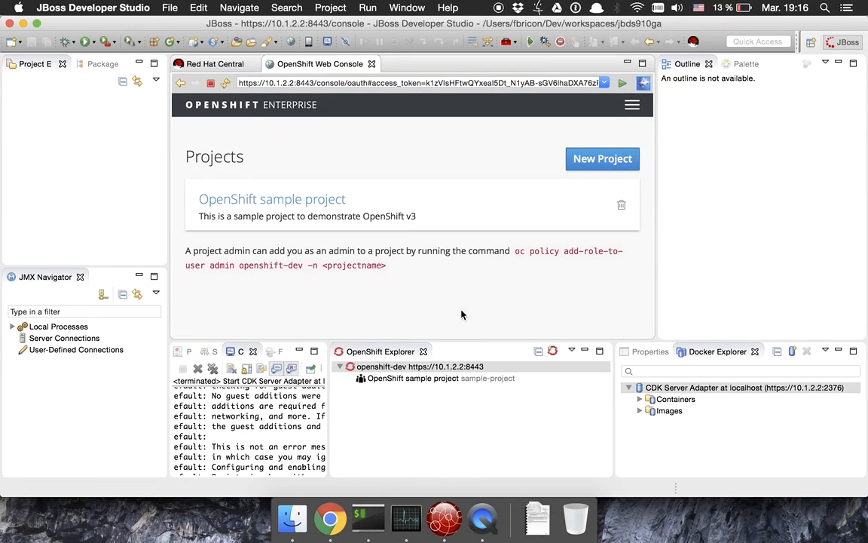
{"action": "left_click", "coordinate": [427, 379]}
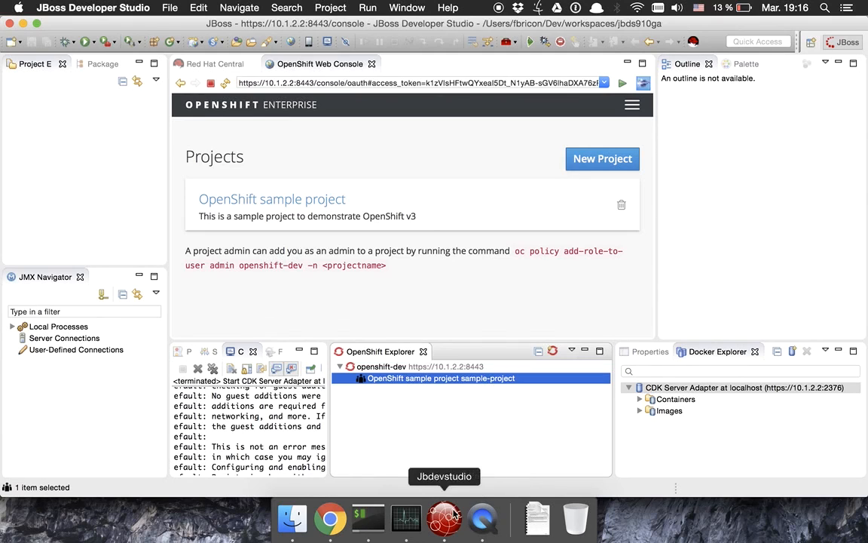
{"action": "left_click", "coordinate": [482, 518]}
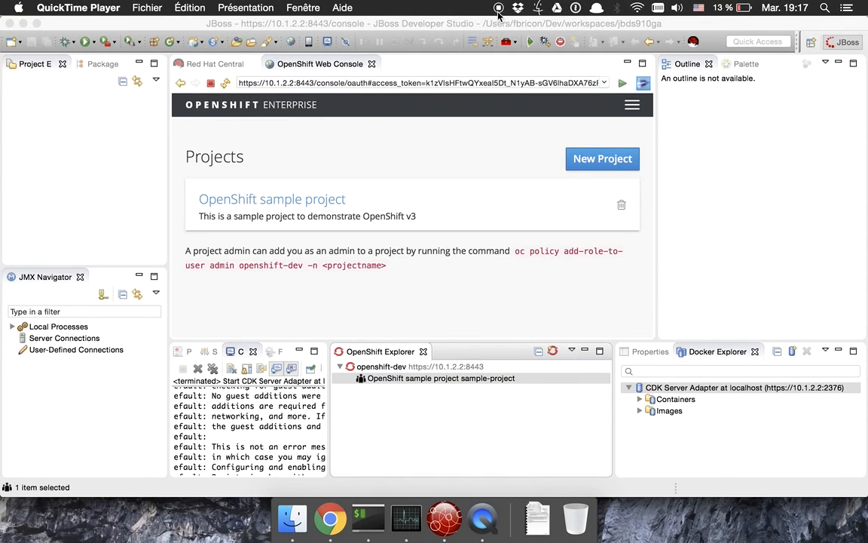